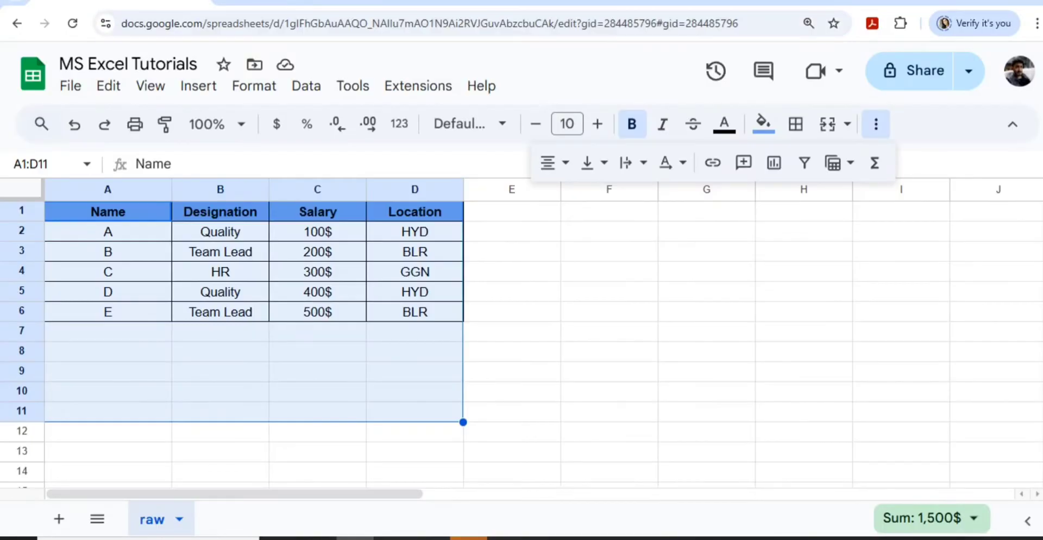
- Select the raw employee table from the A1:D1 header row down through its records
left_click(317, 231)
key("ctrl+Home")
key("shift+Right")
key("shift+Right")
key("shift+Right")
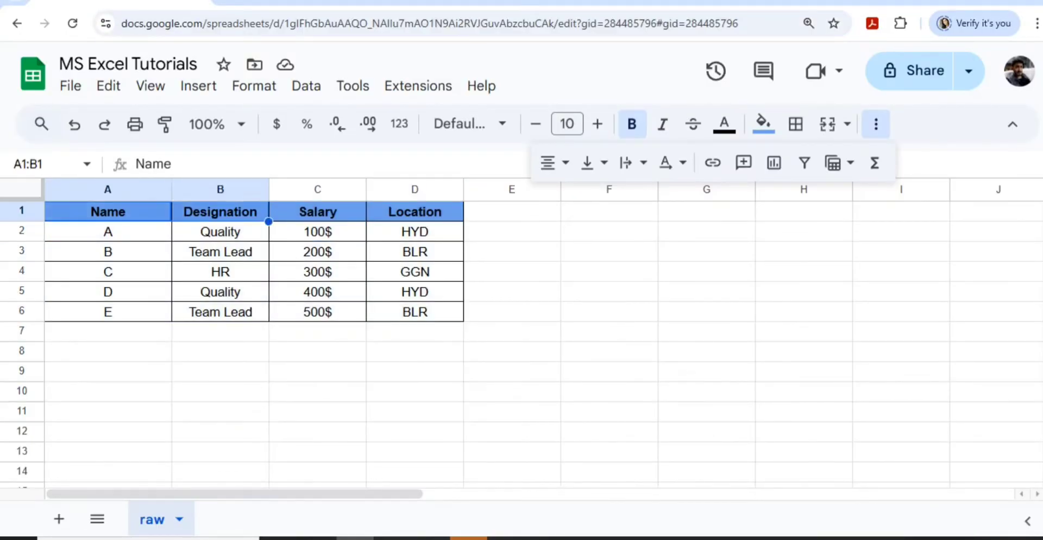
key("shift+Down")
key("shift+Down")
key("shift+Down")
key("shift+Down")
key("shift+Down")
key("shift+Down")
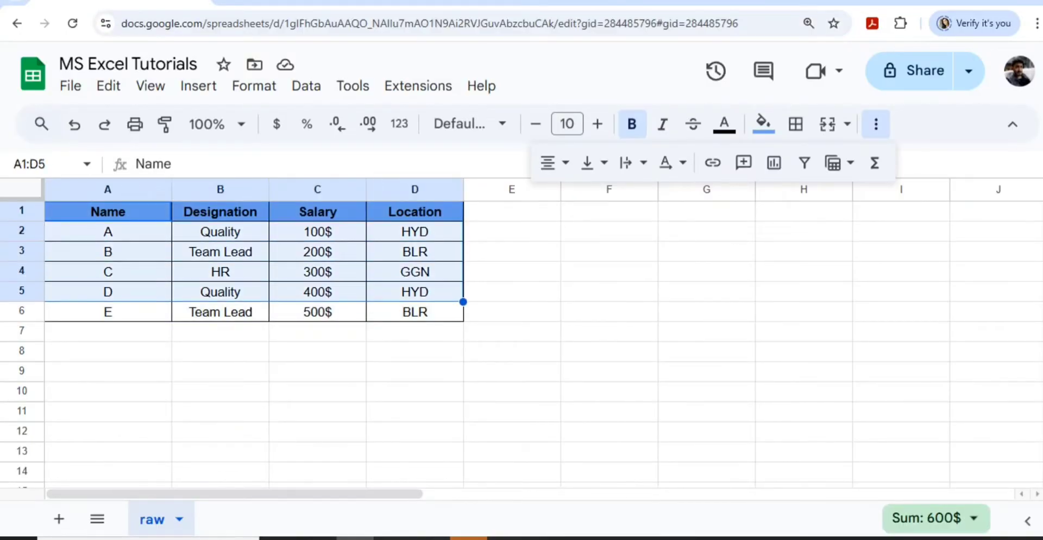
key("shift+Down")
key("shift+Down")
key("shift+Right")
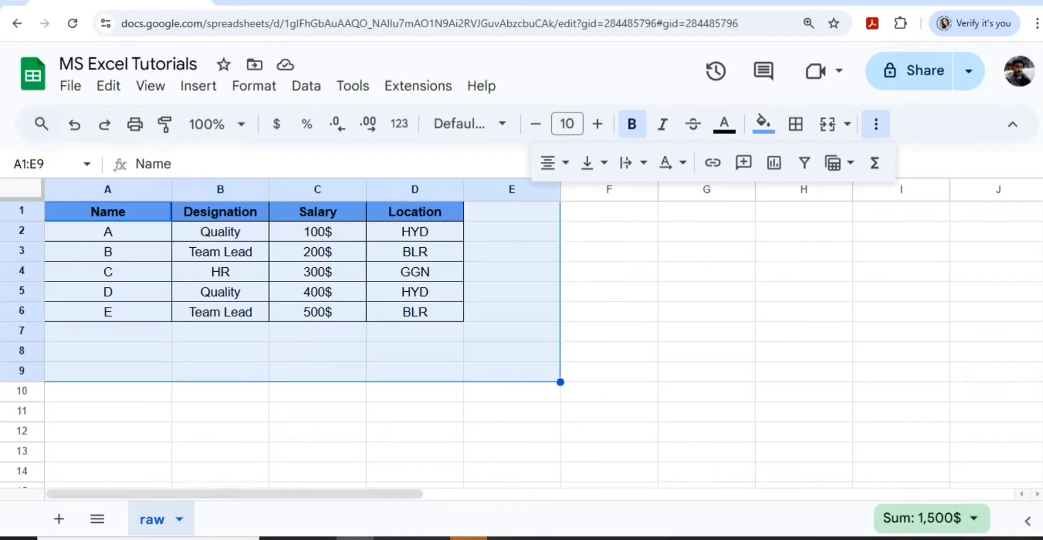
key("ctrl+Home")
key("shift+Right")
key("shift+Right")
key("shift+Right")
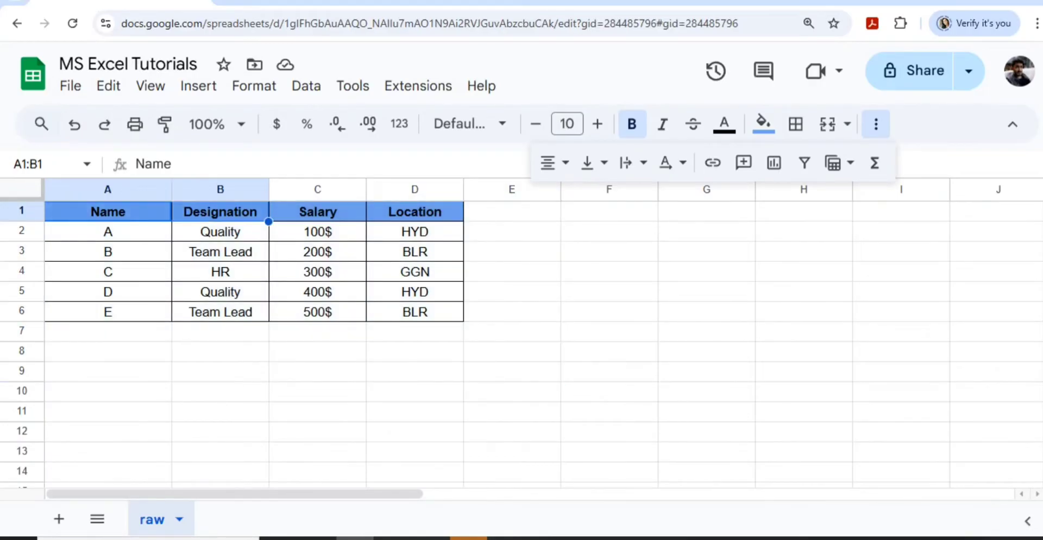
key("shift+Down")
key("shift+Down")
key("shift+Down")
key("shift+Down")
key("shift+Down")
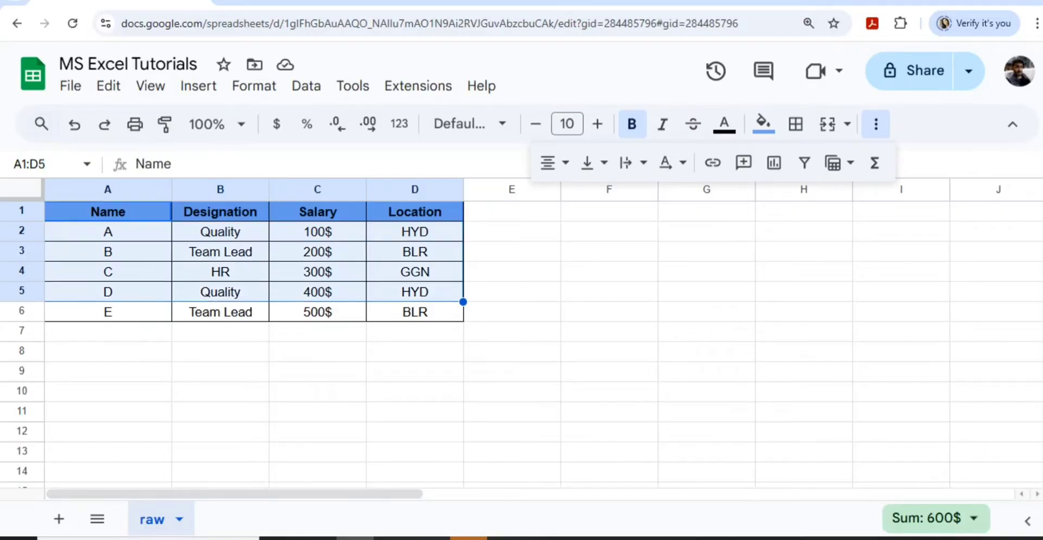
key("shift+Down")
key("shift+Down")
key("shift+Down")
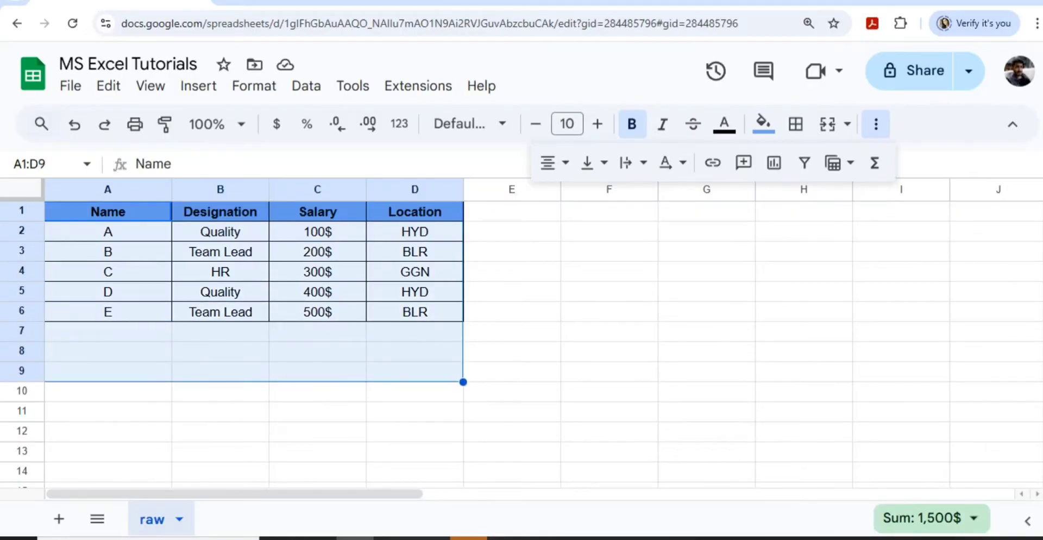
- Reselect from A1 across to column E and down to row 10, then go to Main Report
key("ctrl+Home")
key("shift+Right")
key("shift+Right")
key("shift+Right")
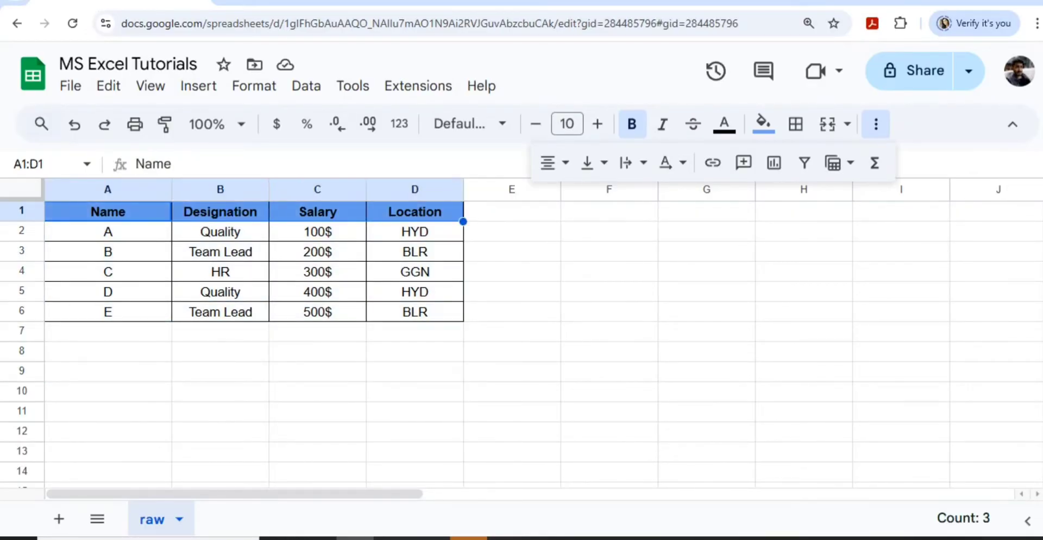
key("shift+Right")
key("shift+Down")
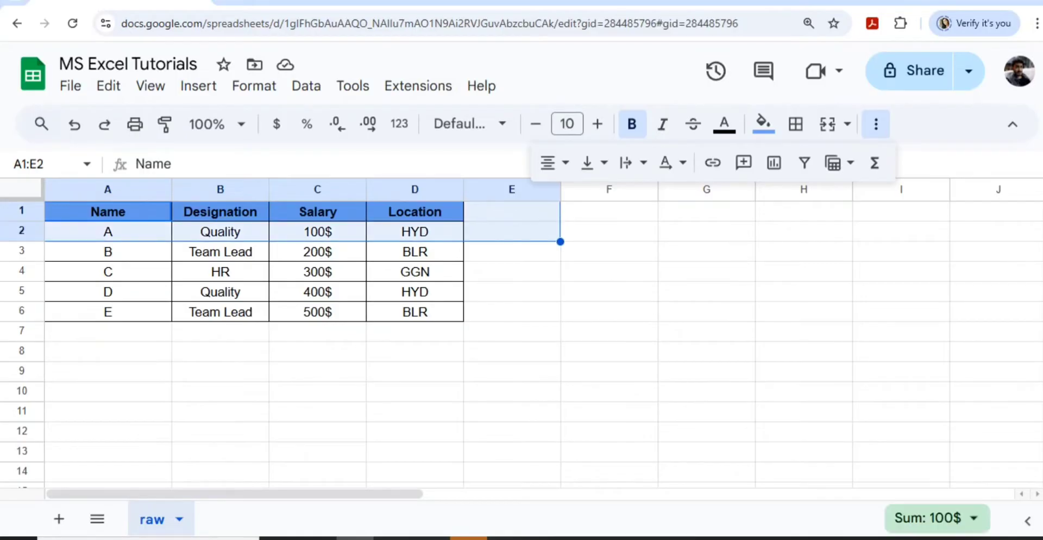
key("shift+Down")
key("shift+Down")
key("shift+Down")
key("shift+Down")
key("shift+Down")
key("shift+Down")
key("shift+Down")
key("shift+Down")
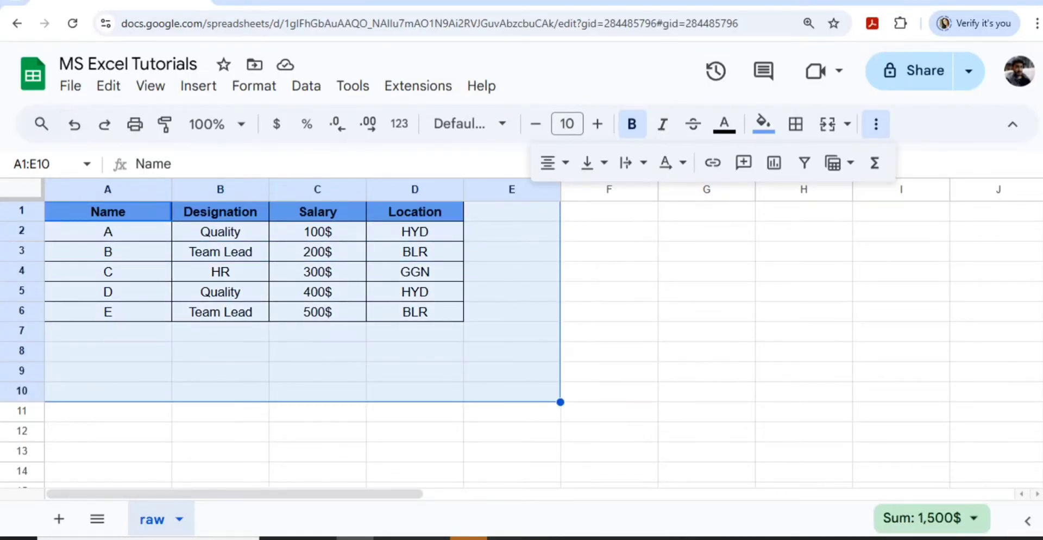
left_click(304, 1)
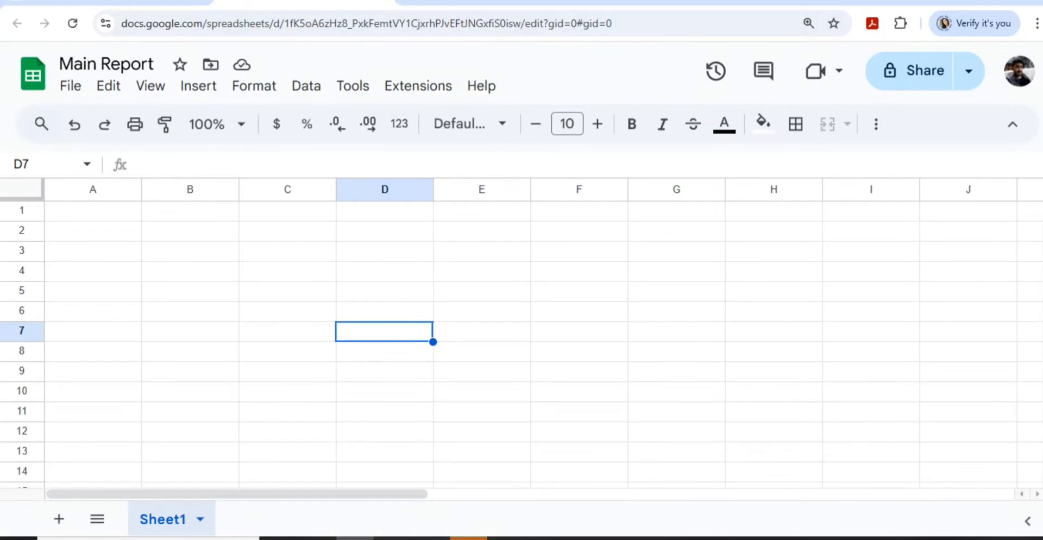
- Begin =IMPORTRANGE(" in Main Report's A1, then return to the MS Excel Tutorials spreadsheet
left_click(93, 211)
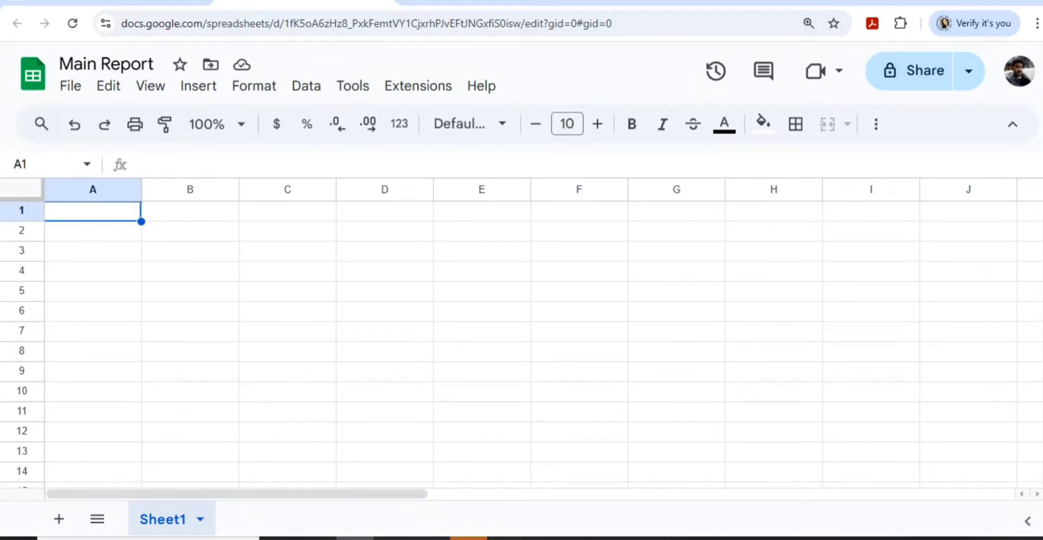
type("im")
key("BackSpace")
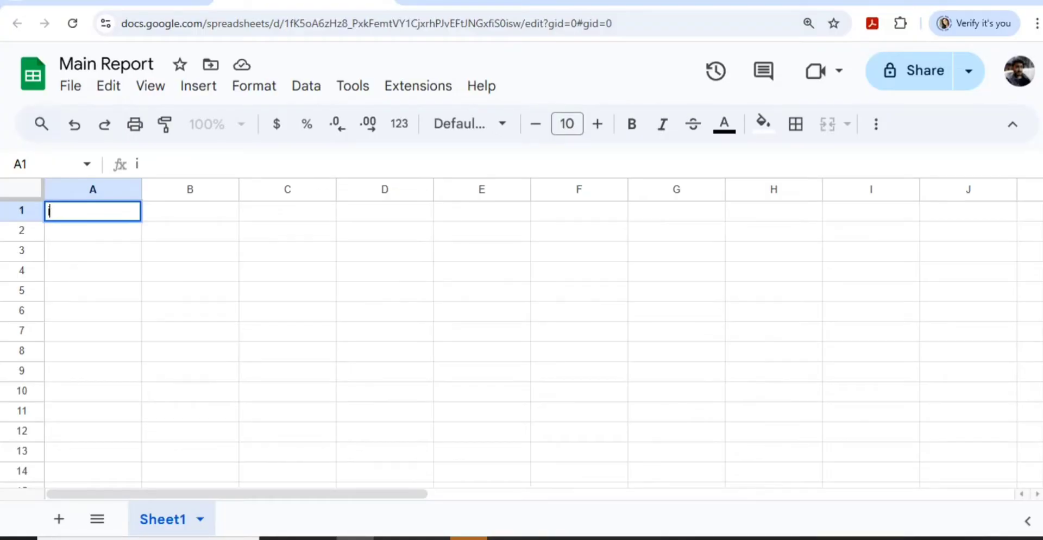
key("BackSpace")
type("=impo")
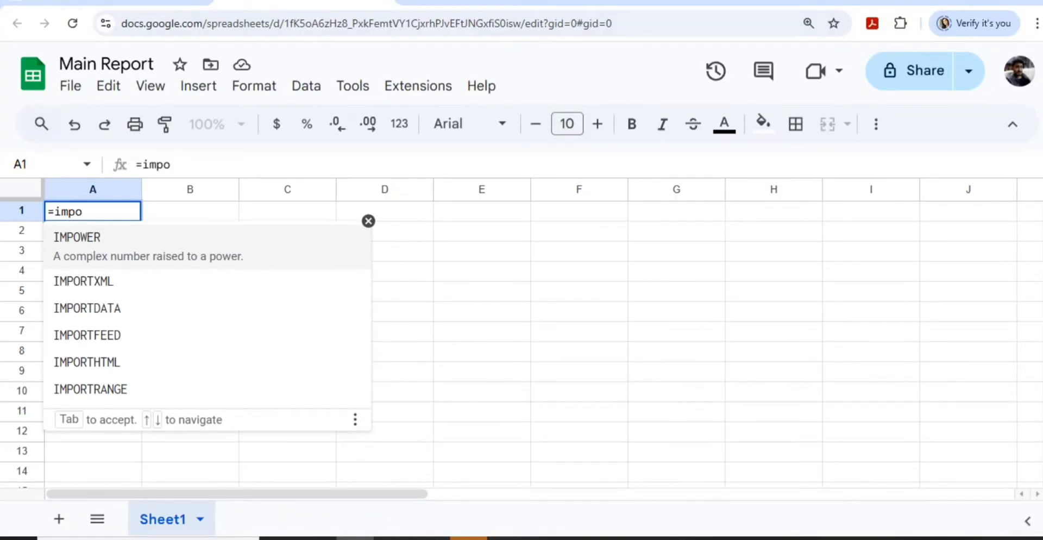
key("Up")
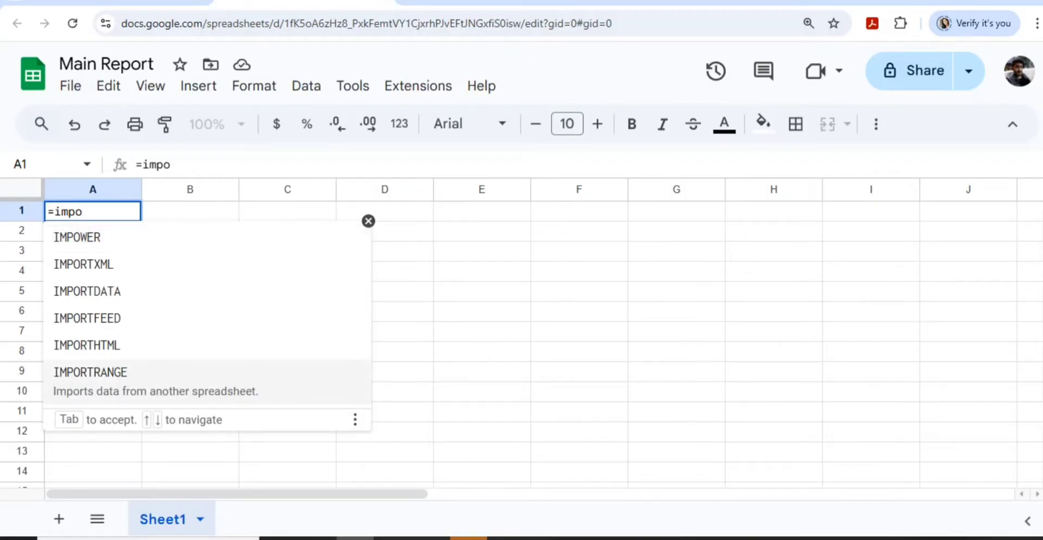
key("Tab")
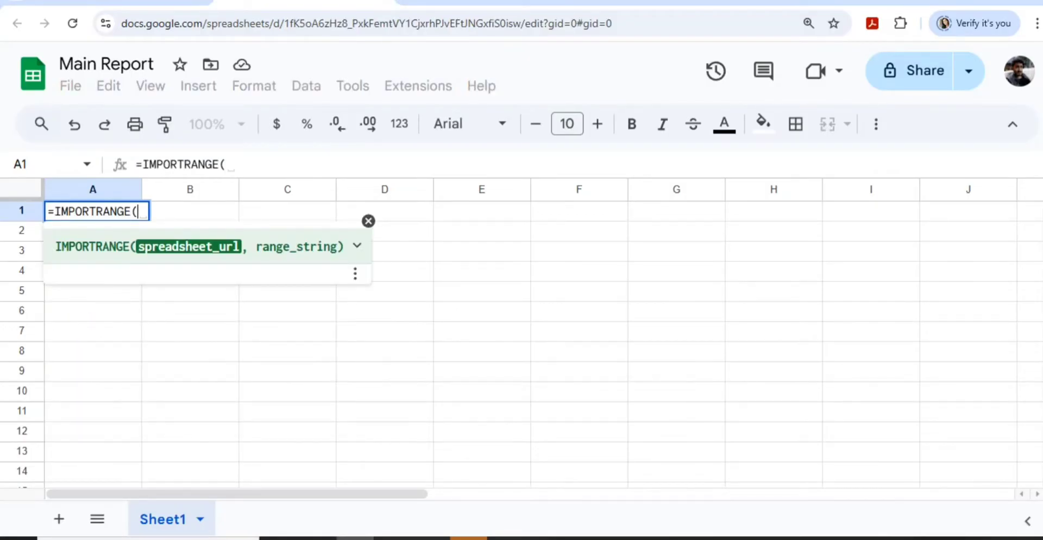
type("\"")
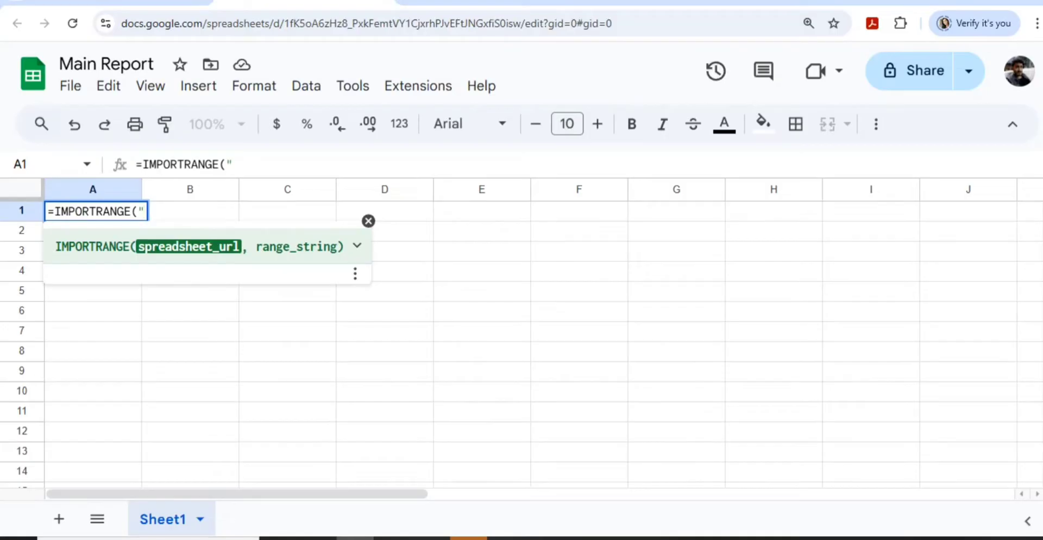
key("ctrl+shift+Tab")
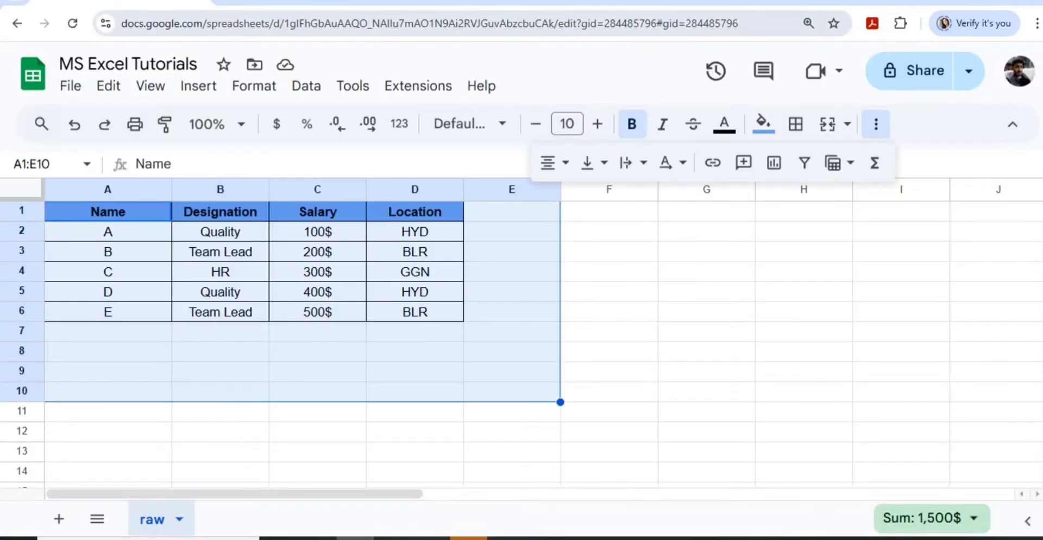
- Copy the source spreadsheet's URL and paste it as IMPORTRANGE's first argument
key("ctrl+l")
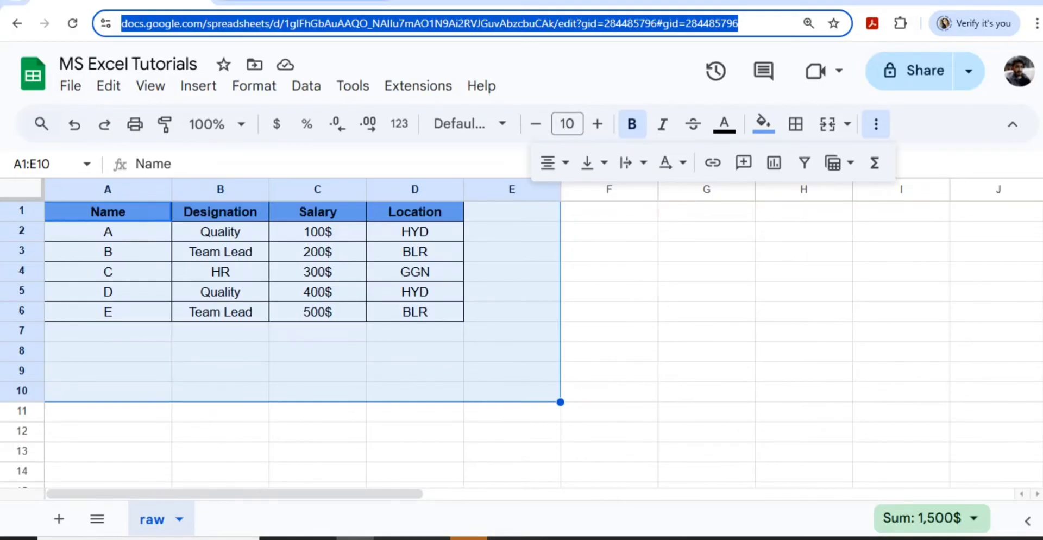
key("ctrl+Tab")
key("ctrl+shift+Tab")
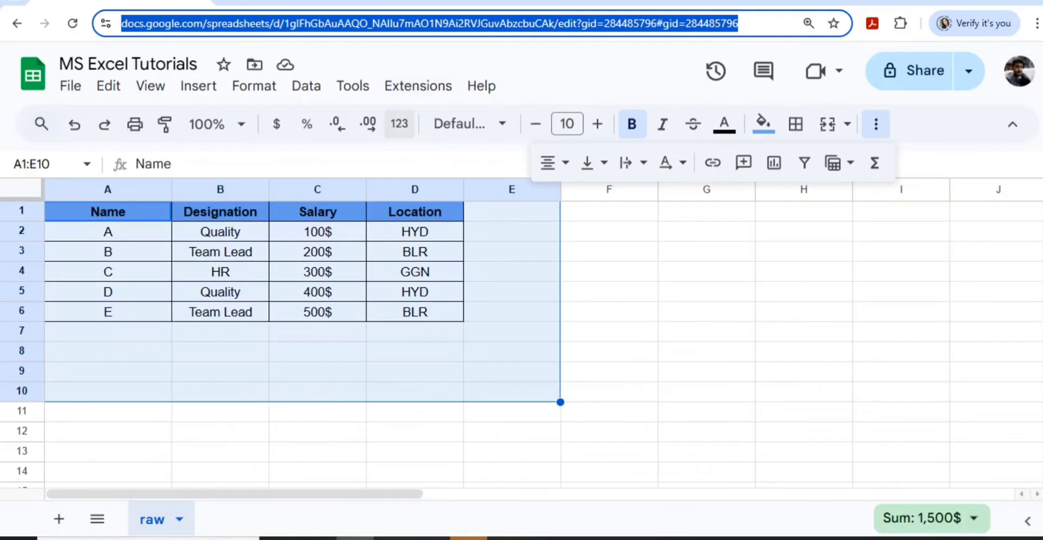
key("ctrl+Tab")
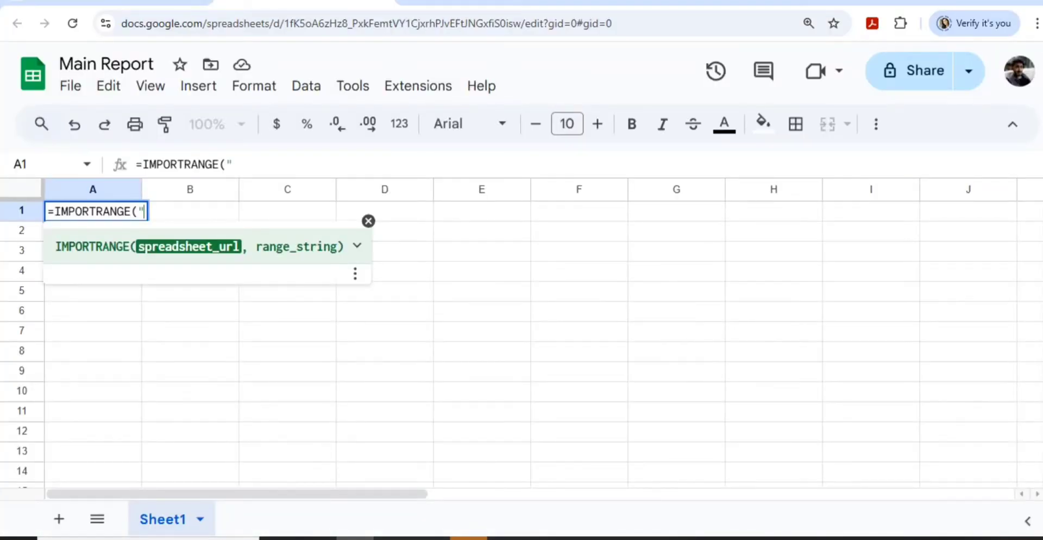
type("\"")
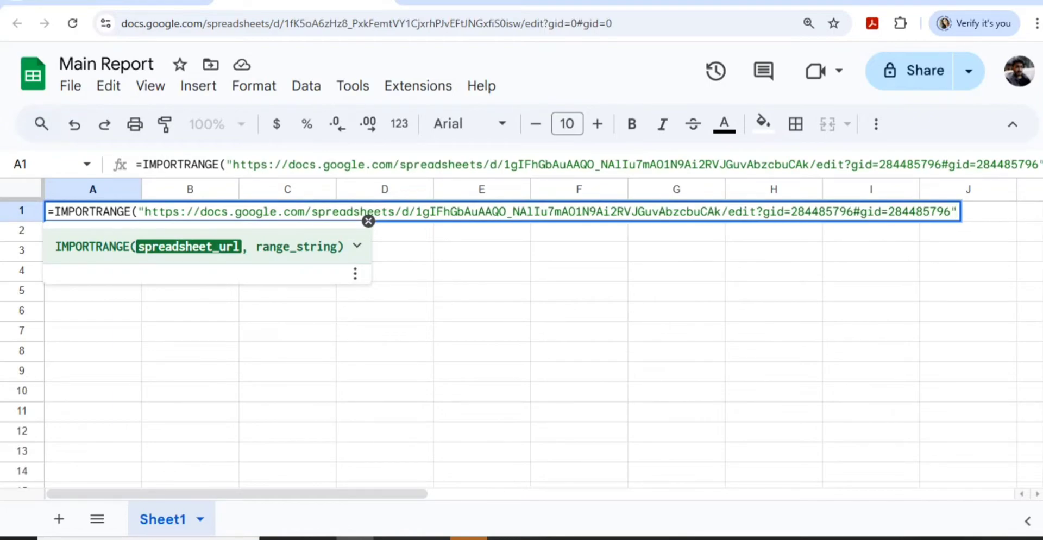
type(",")
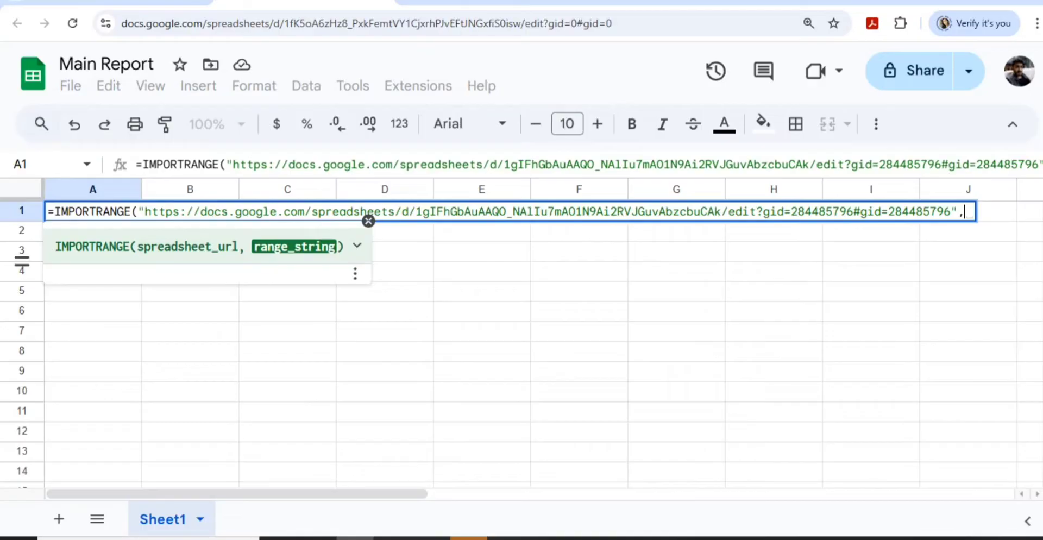
- Add the "raw!A:D" range argument, close the formula and commit it in A1
left_click(123, 1)
type("\"")
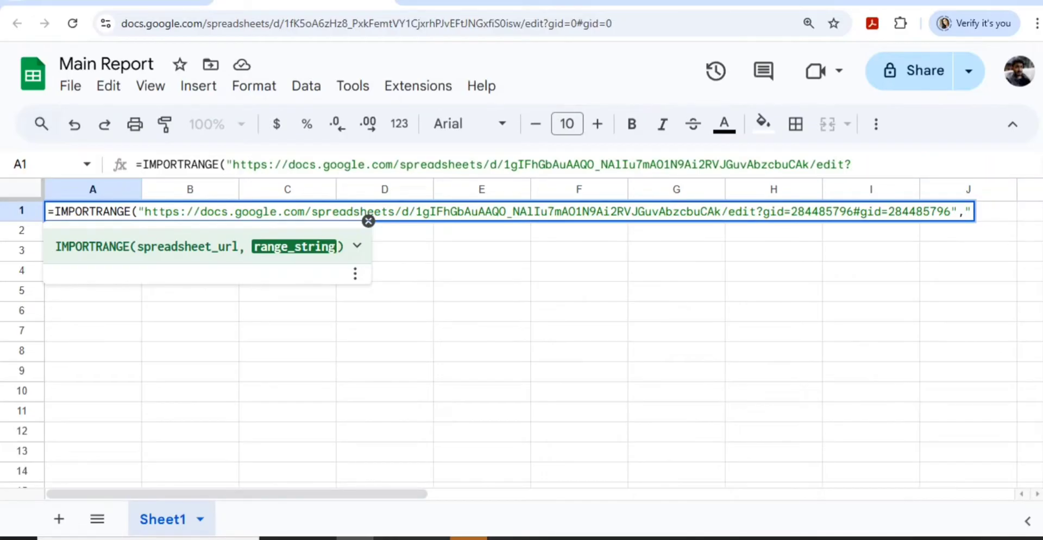
type("raw")
type("!")
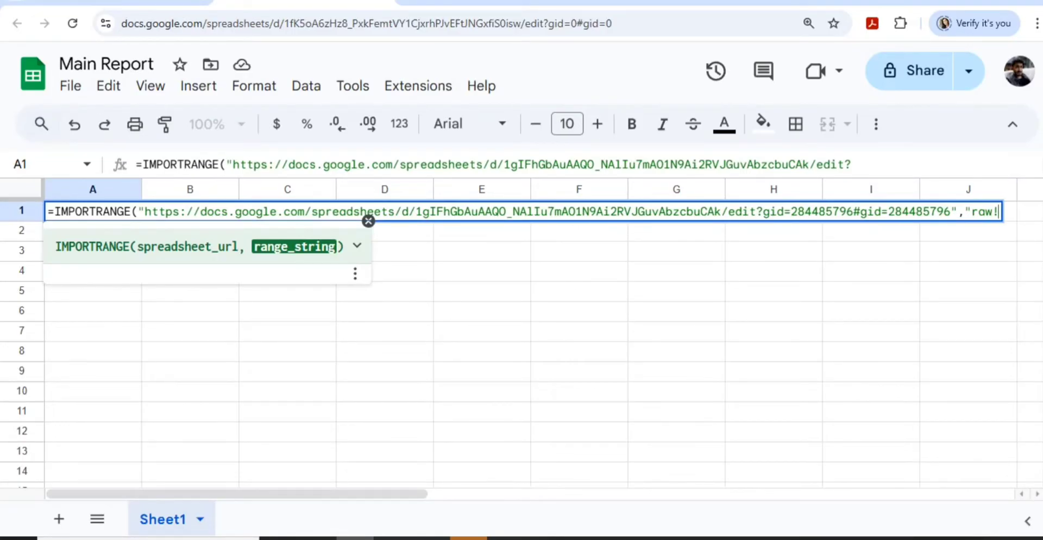
type("A:D\"")
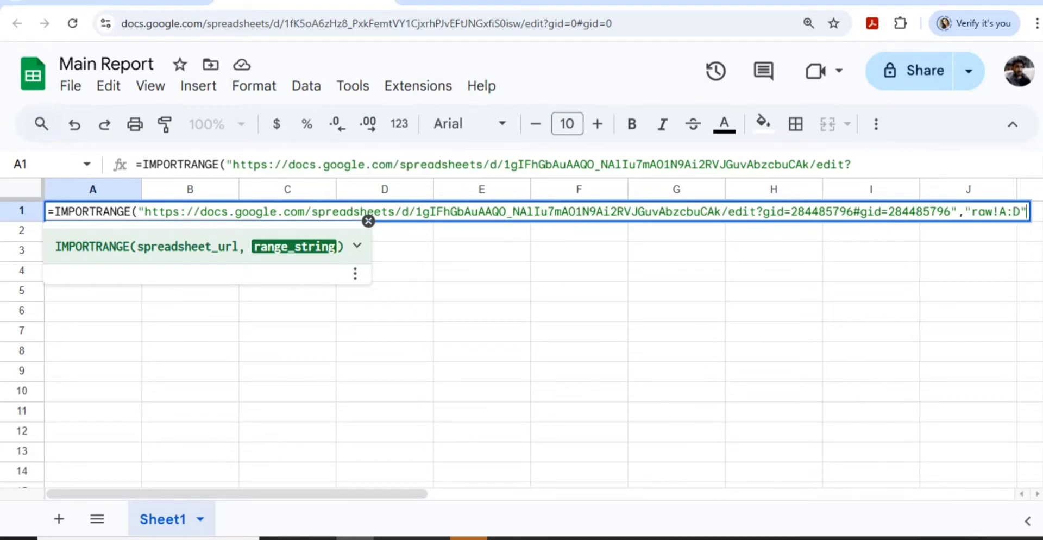
type(")")
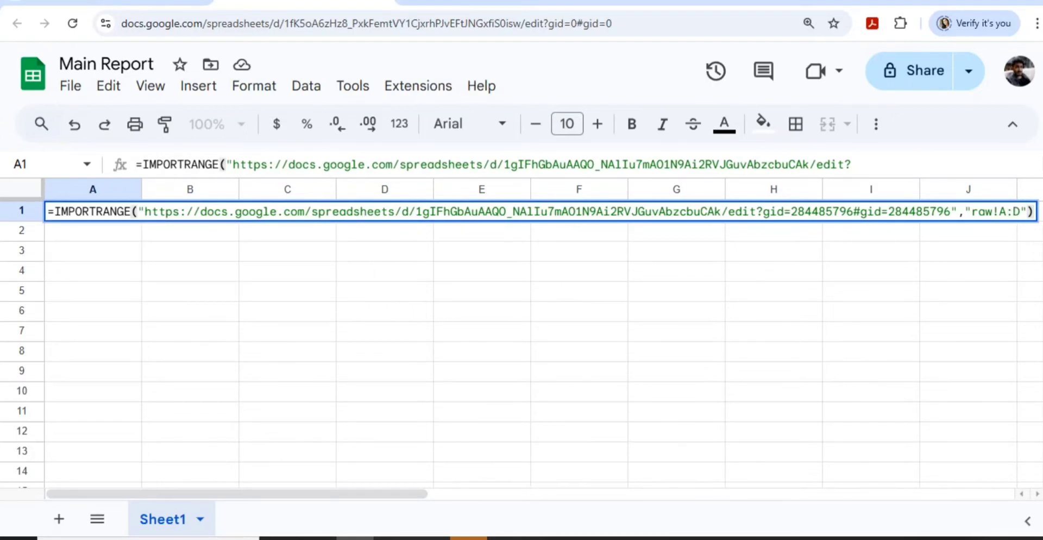
key("Return")
key("Up")
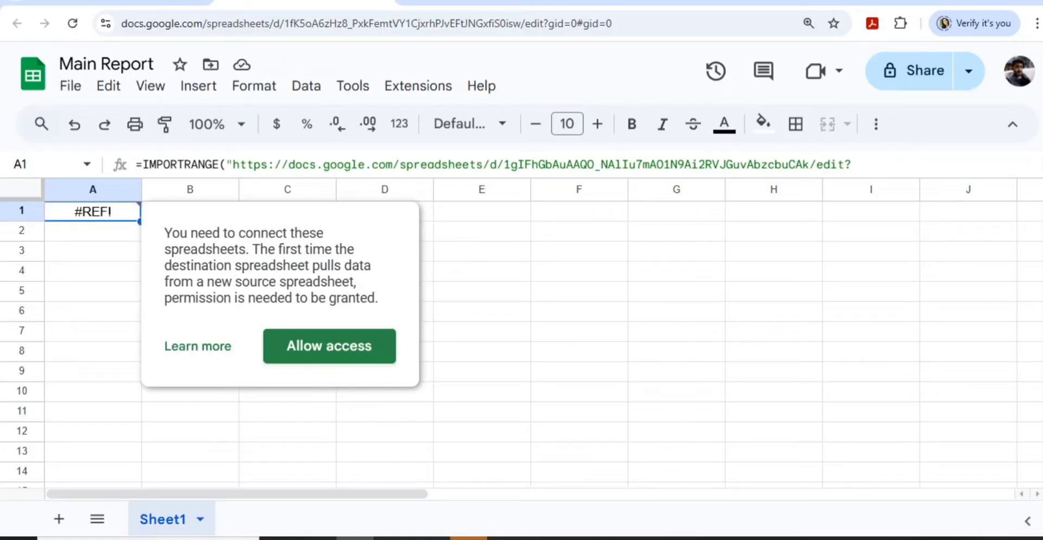
- Allow access on the #REF! card, then select the imported table A1:D6 in Main Report
left_click(329, 346)
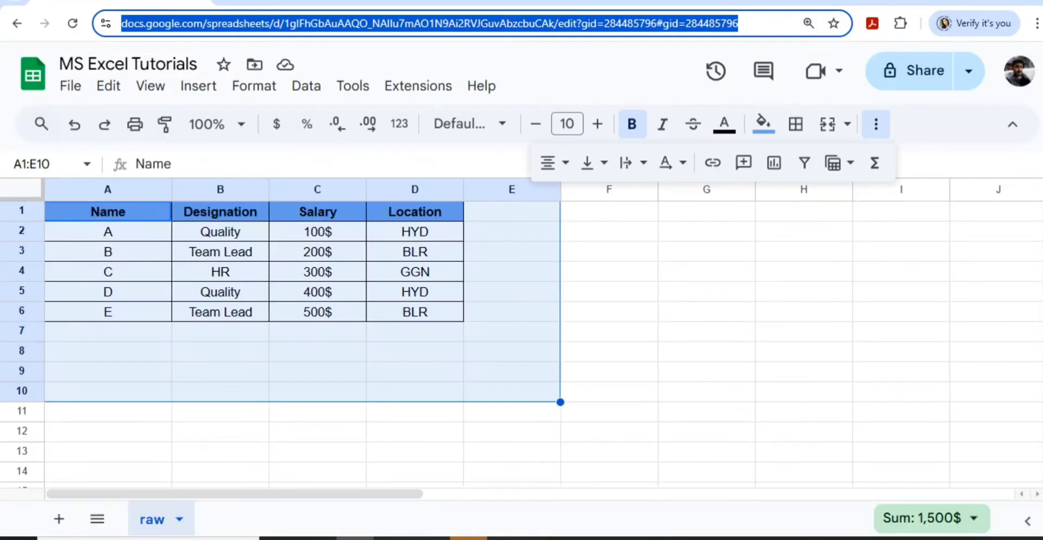
left_click(318, 312)
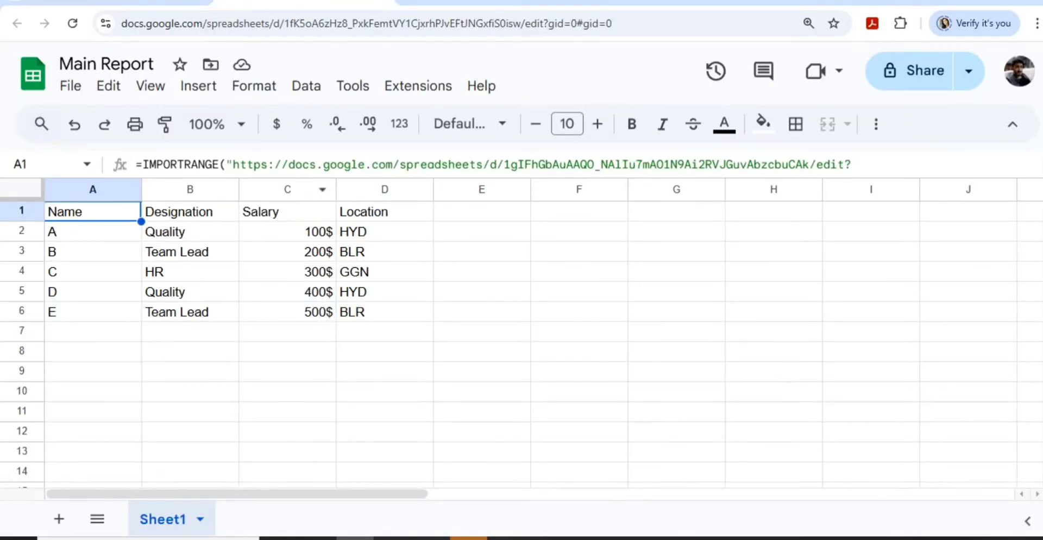
key("shift+Right")
key("shift+Right")
key("shift+Down")
key("shift+Down")
key("shift+Down")
key("shift+Down")
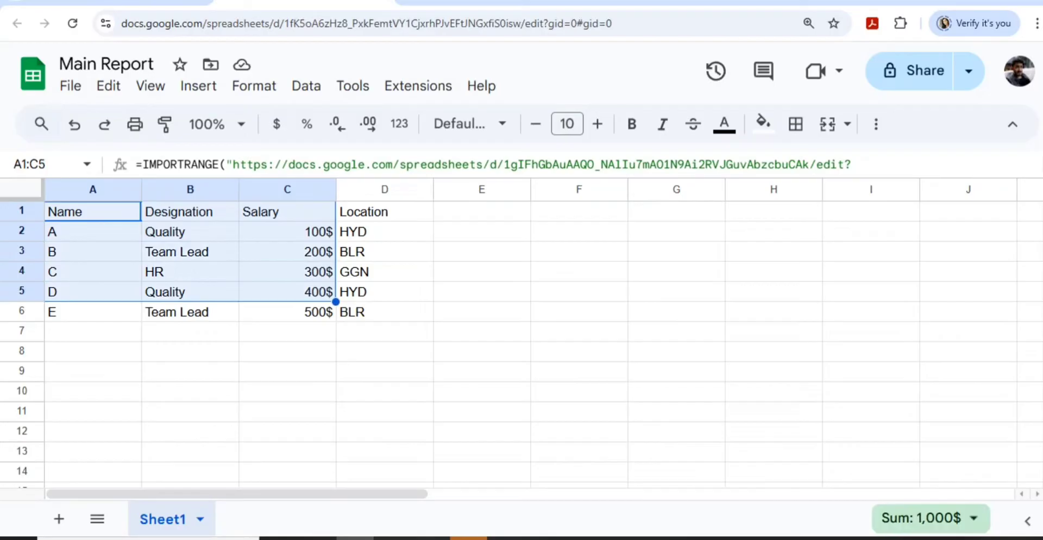
key("shift+Down")
key("shift+Right")
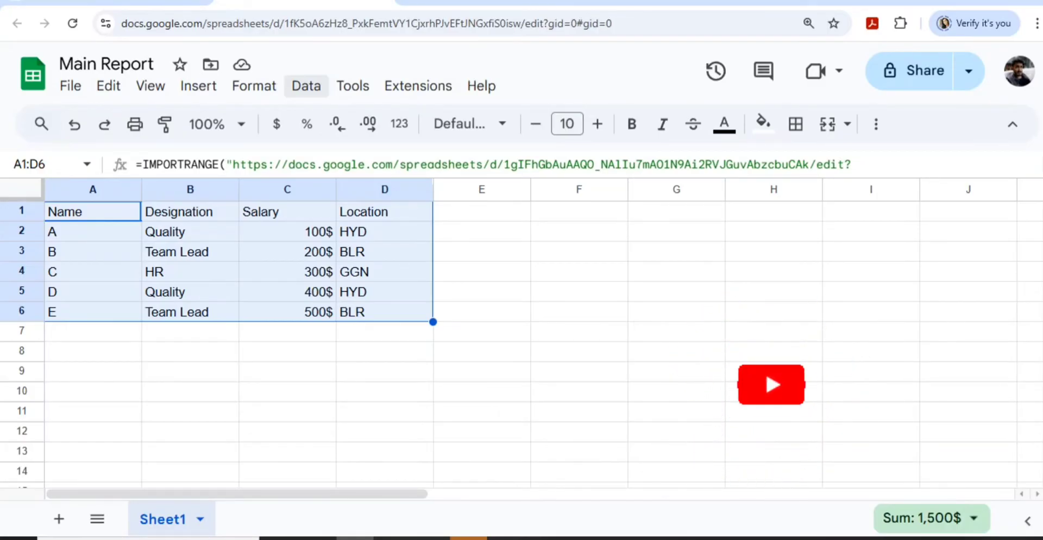
- Insert a pivot table from Sheet1!A1:D6 into a new sheet via the Insert menu
left_click(307, 86)
mouse_move(254, 86)
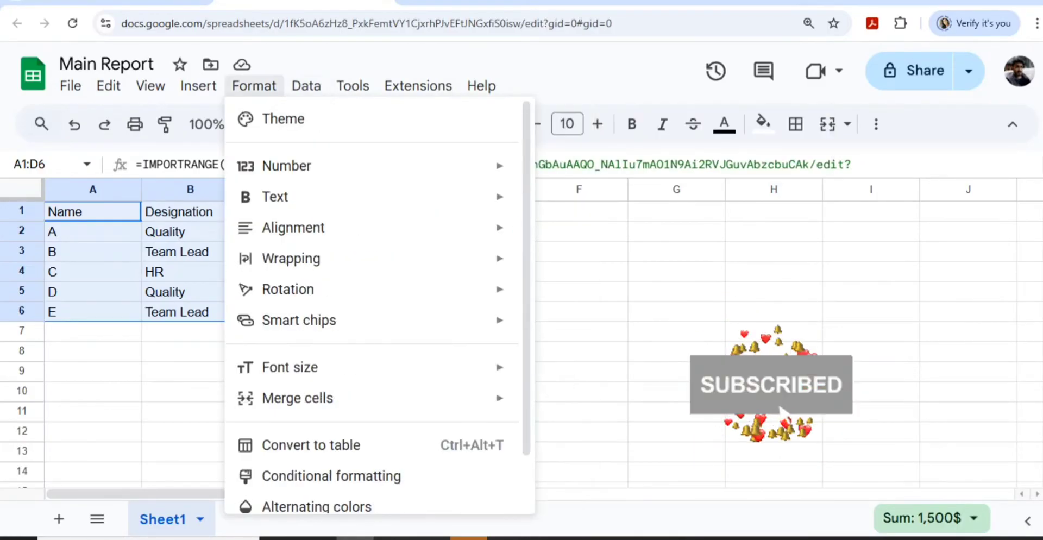
mouse_move(198, 86)
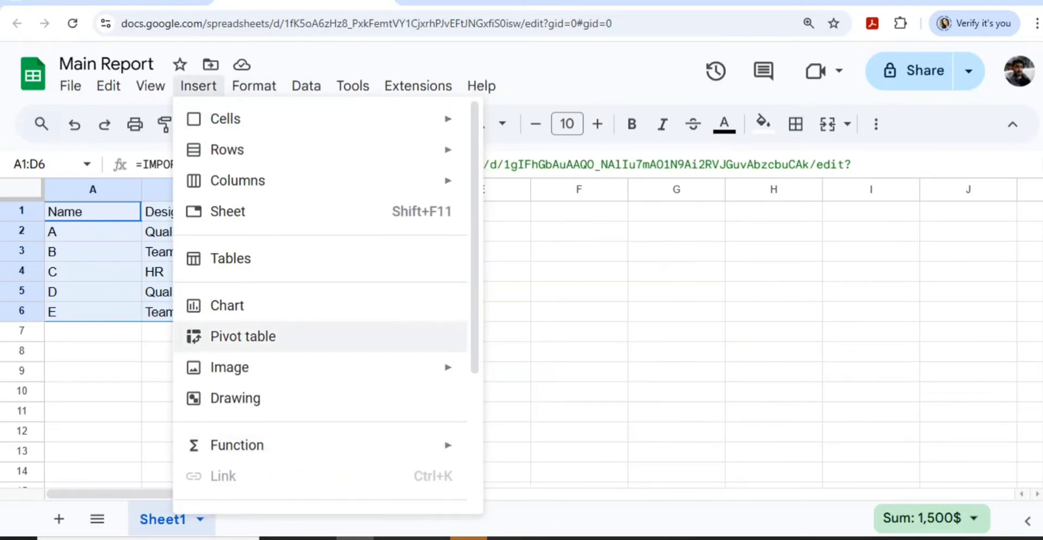
left_click(244, 337)
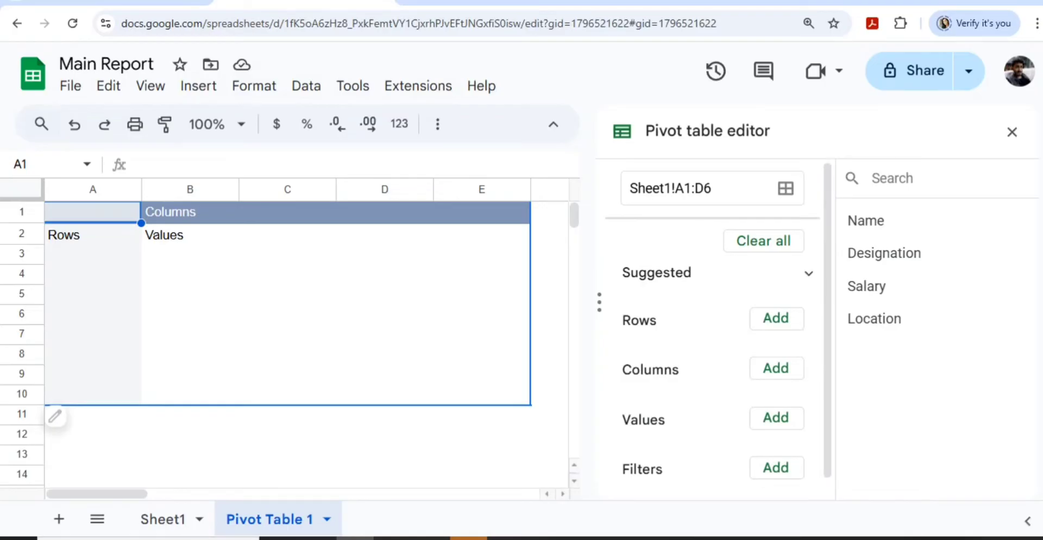
- Add Name and Designation as pivot rows with Designation totals off, then view Sheet1
left_click(776, 319)
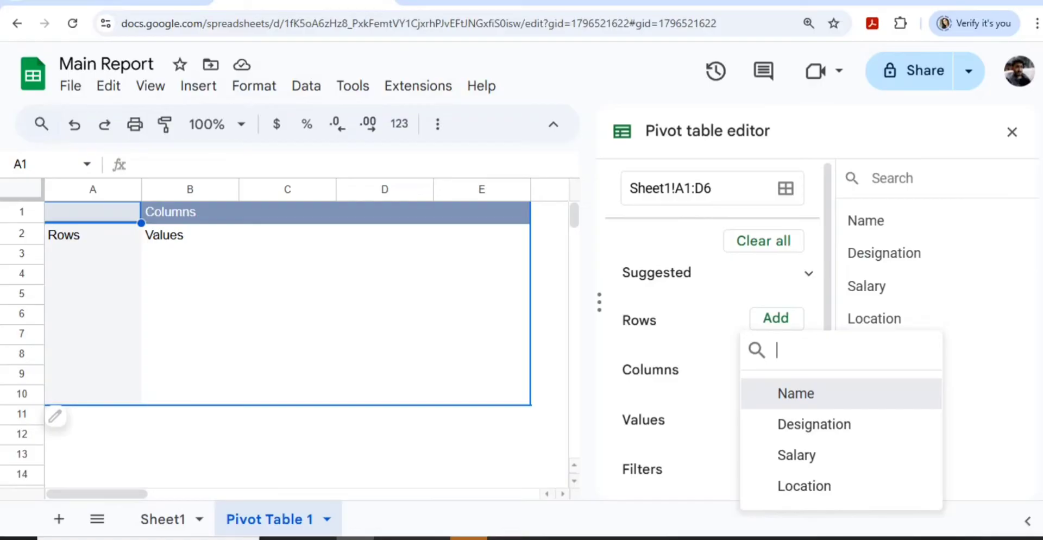
left_click(796, 393)
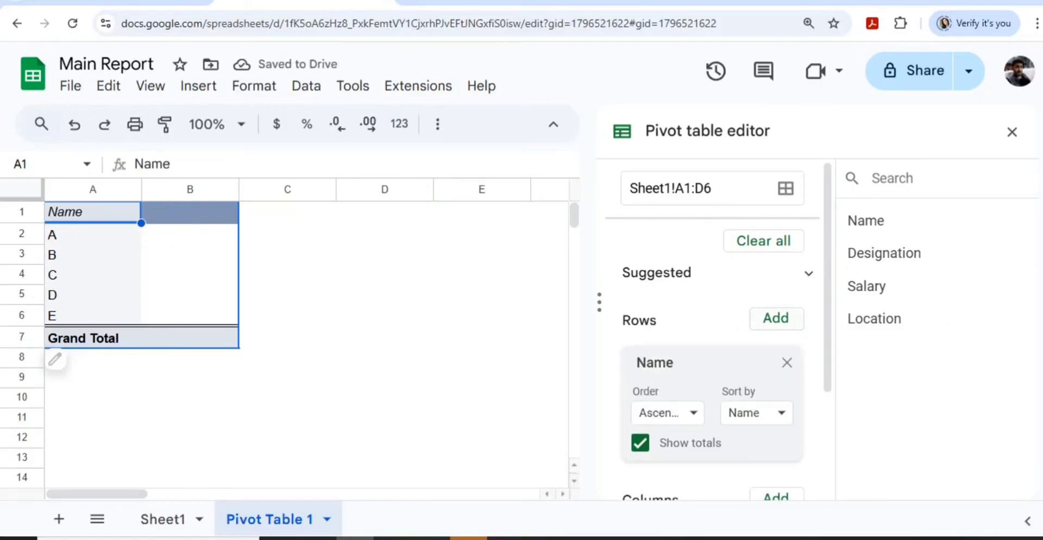
left_click(776, 318)
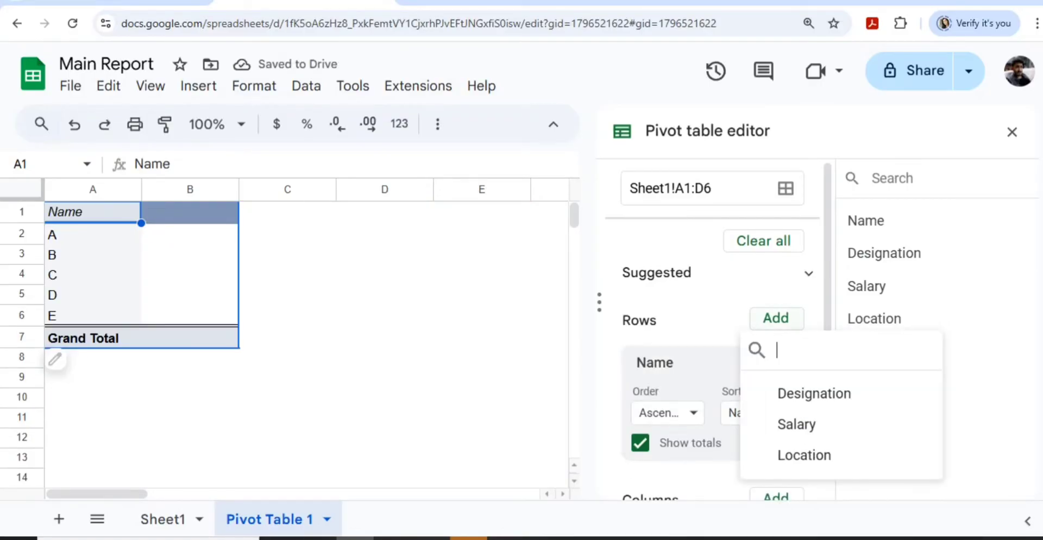
left_click(814, 393)
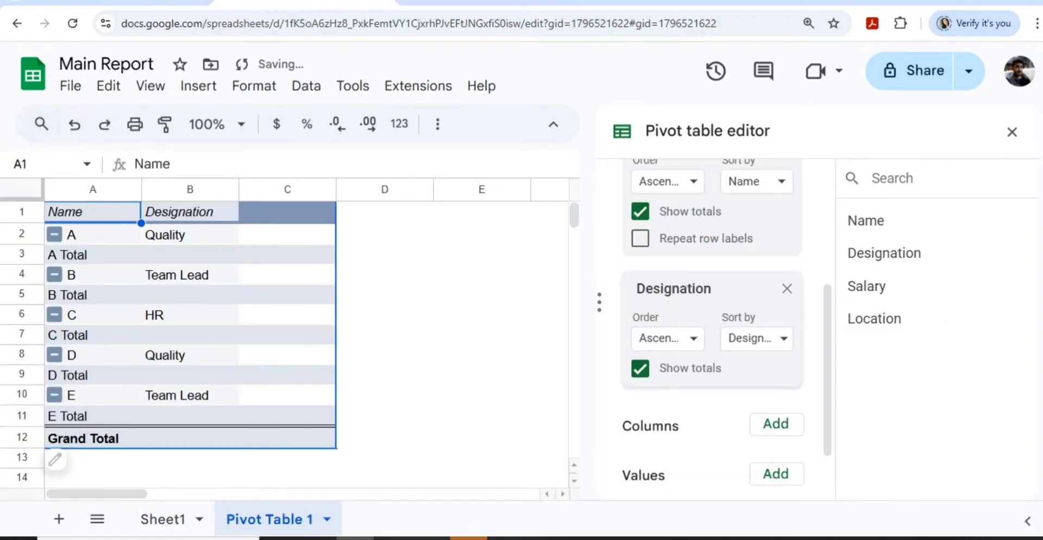
left_click(640, 368)
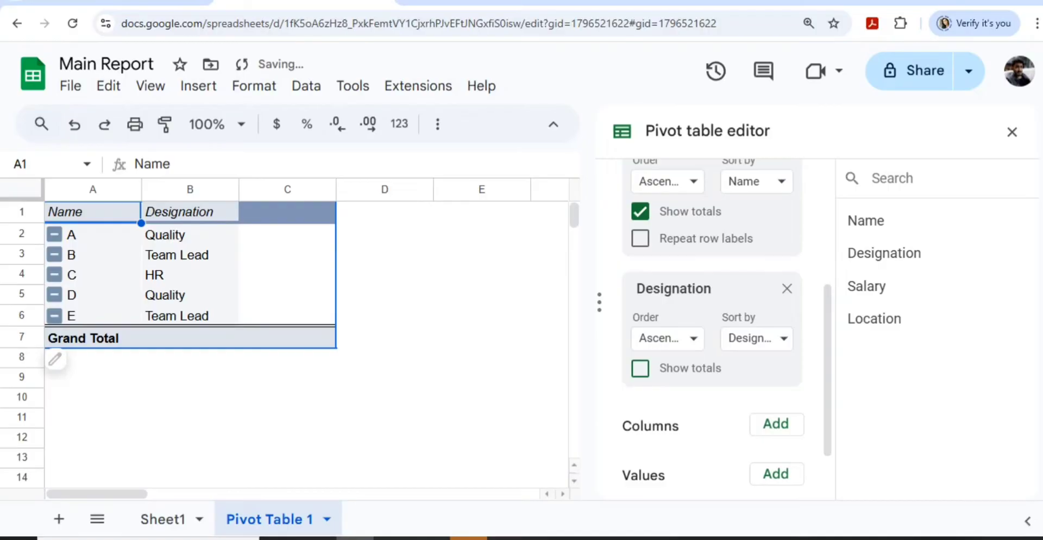
left_click(481, 357)
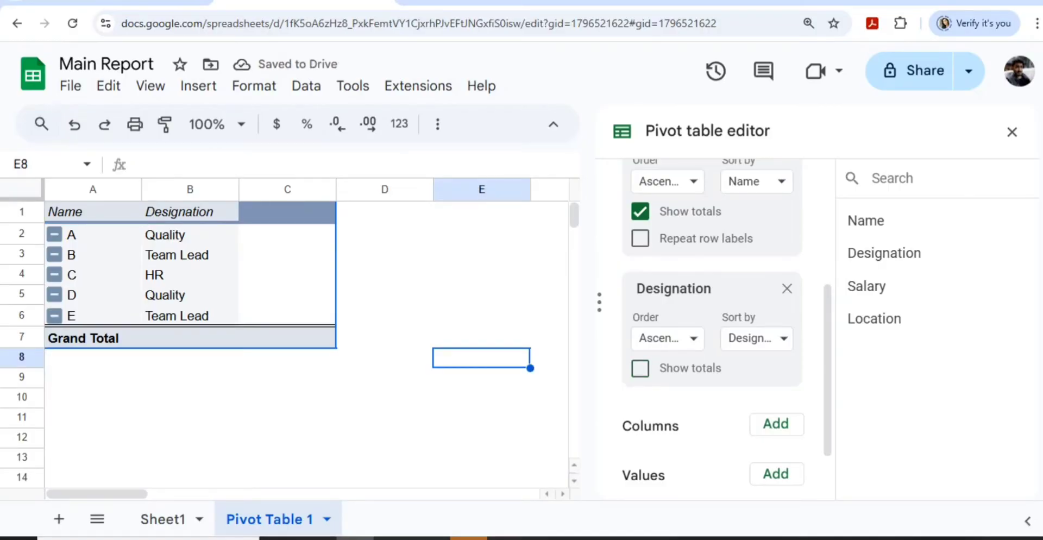
left_click(163, 518)
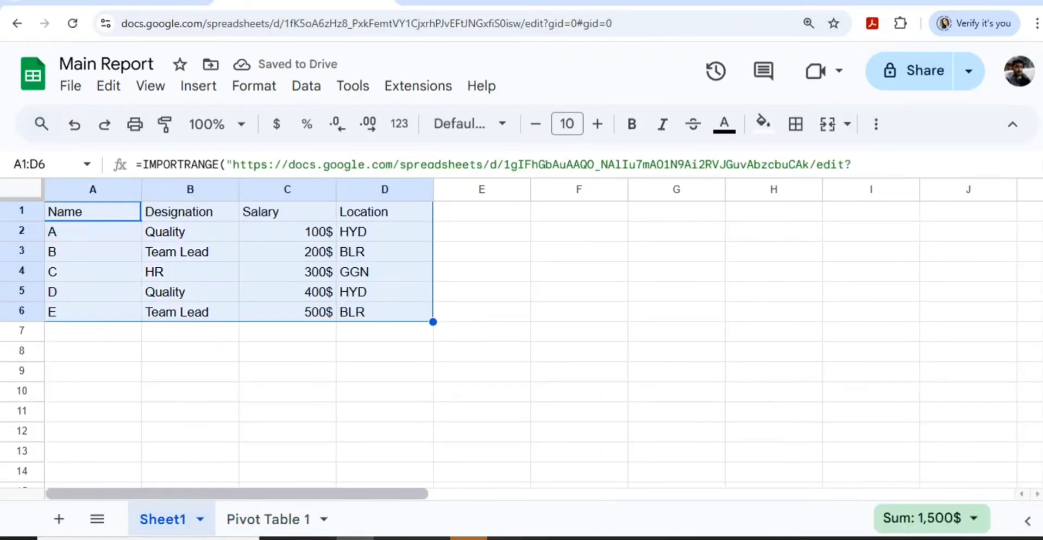
- Enter a new raw-sheet row F, OM, 502$, USA, then switch to Main Report
key("ctrl+Tab")
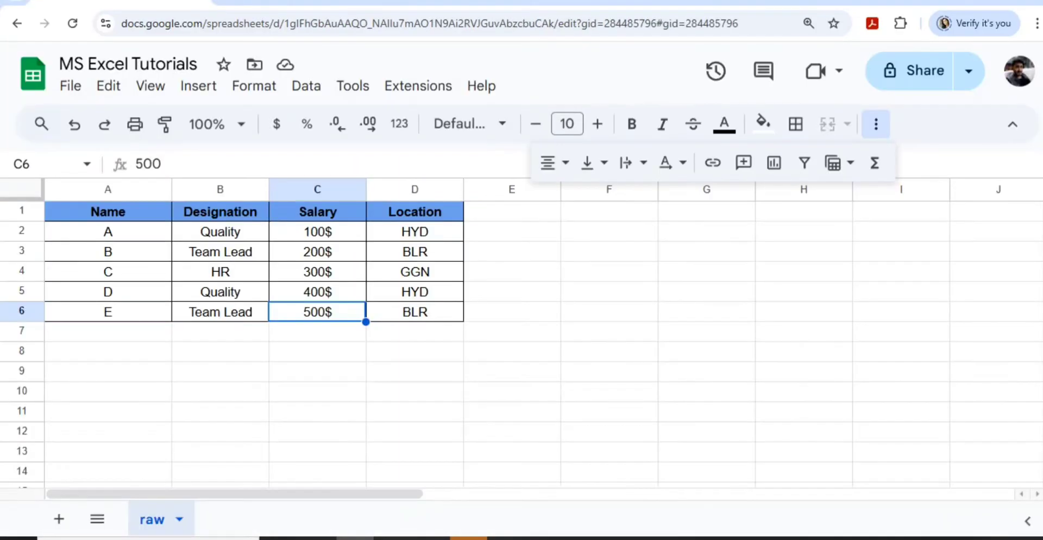
left_click(107, 331)
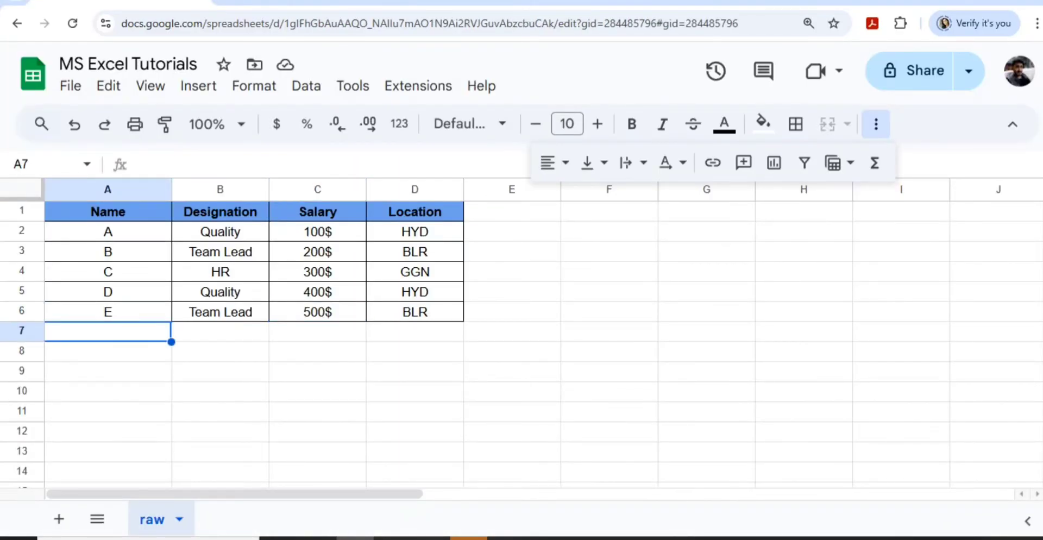
type("F")
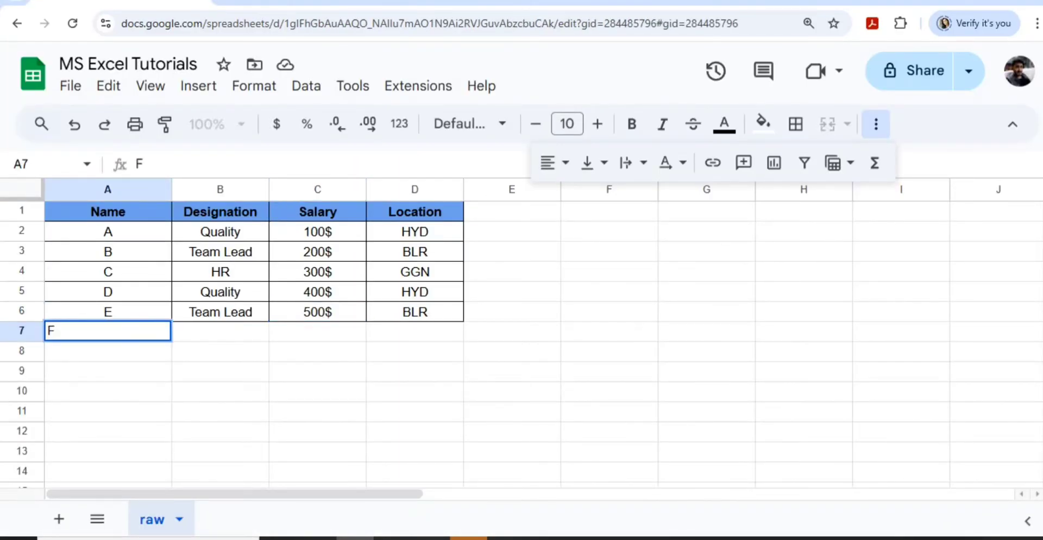
key("Tab")
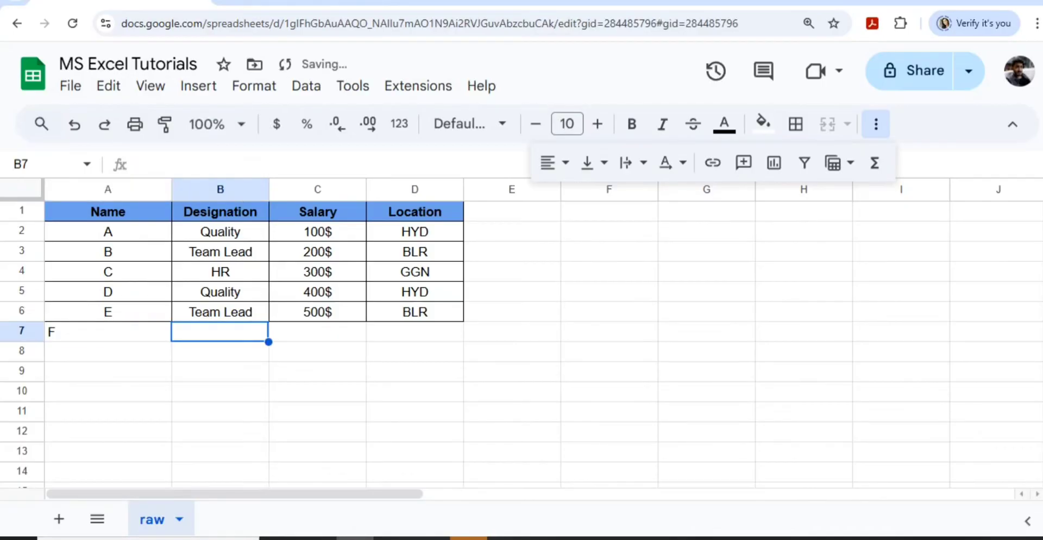
type("OM")
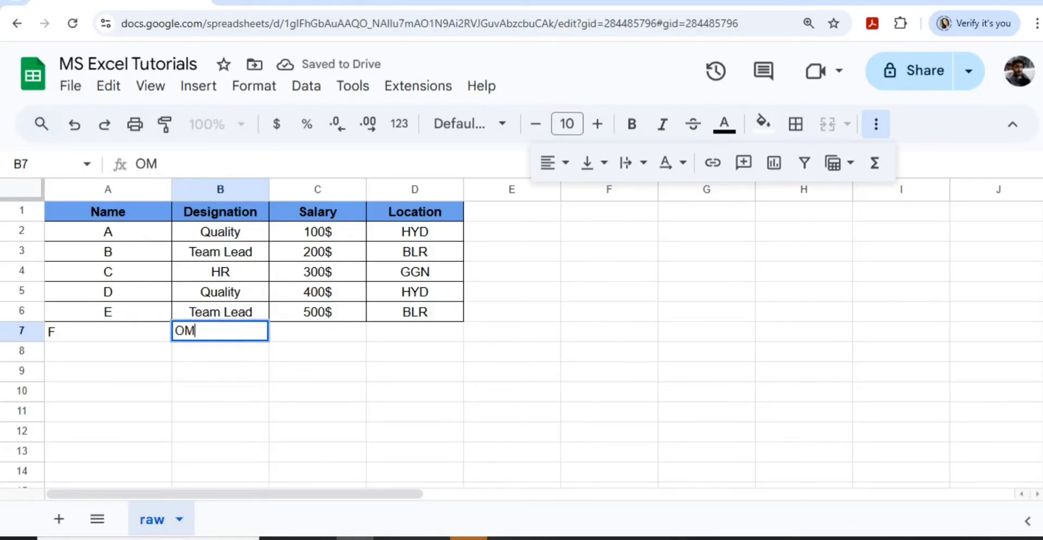
key("Tab")
type("502")
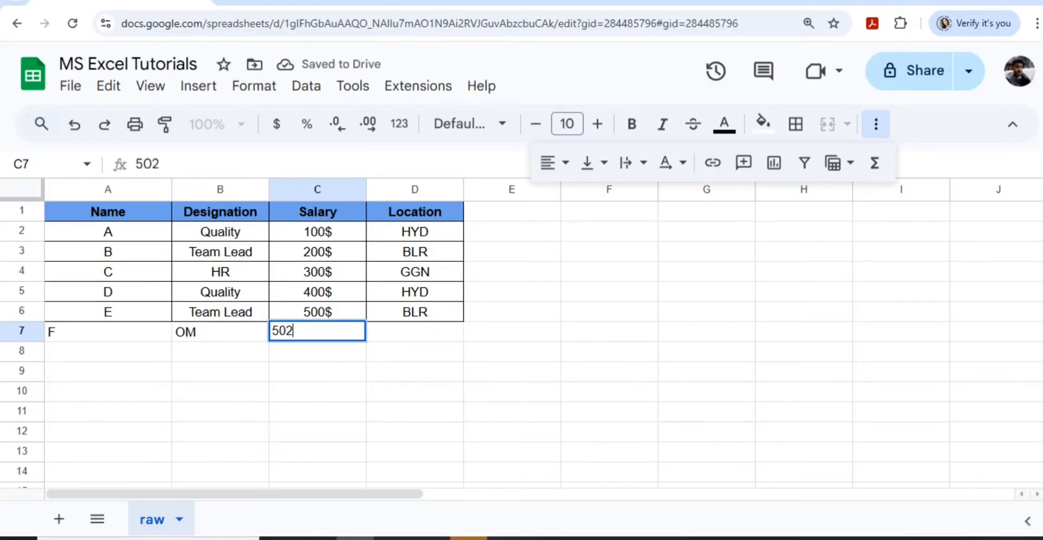
type("#")
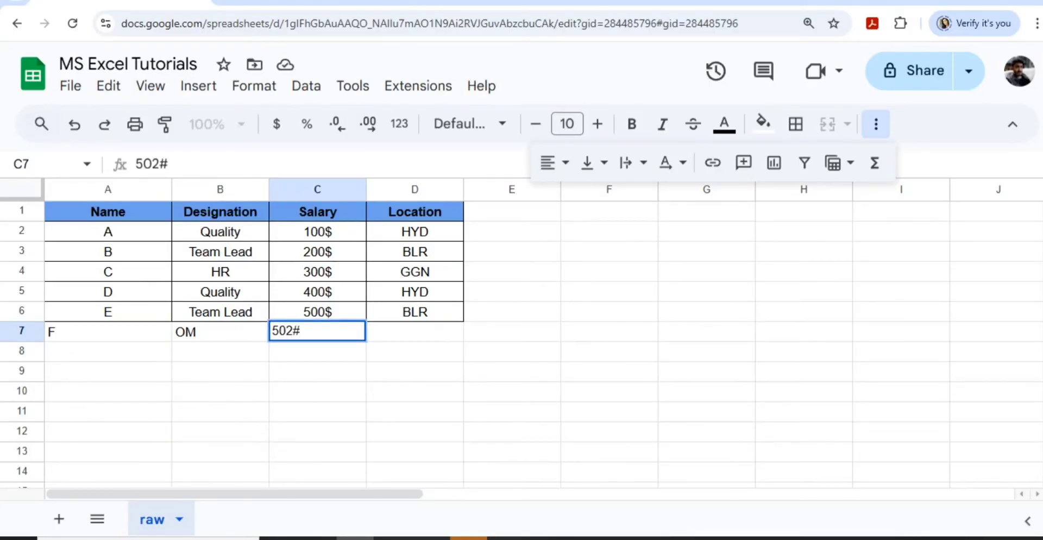
key("BackSpace")
type("$")
key("Tab")
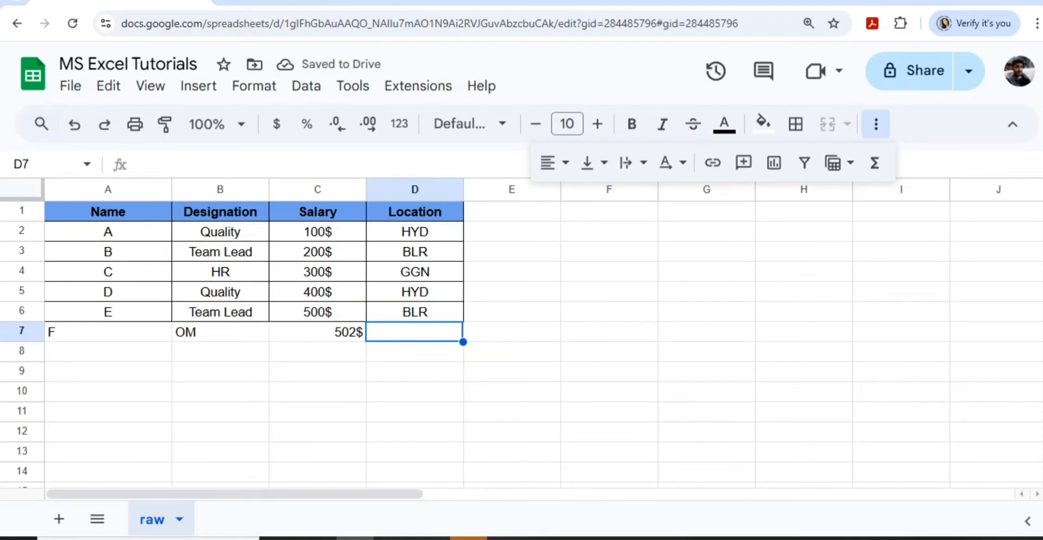
type("USA")
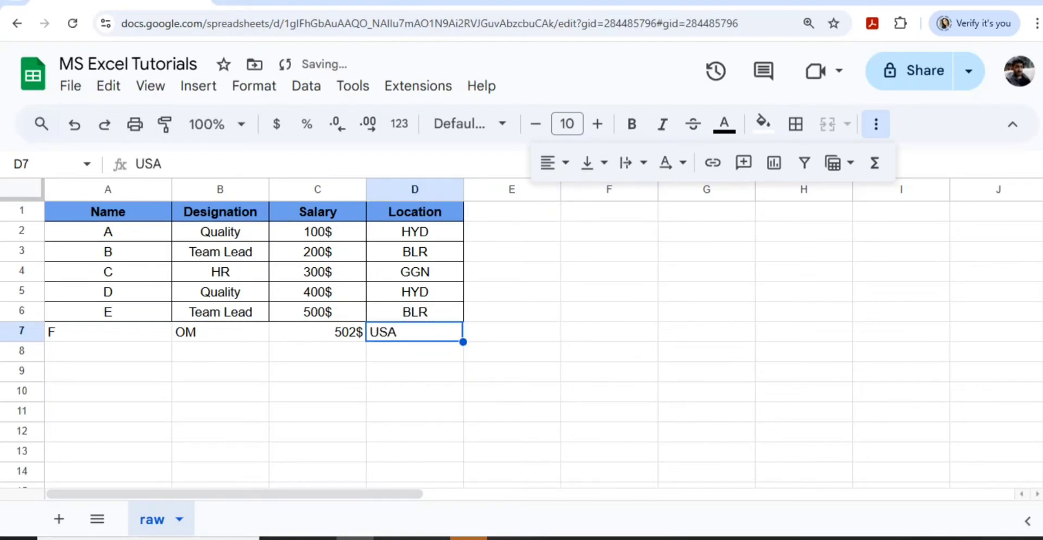
left_click(277, 1)
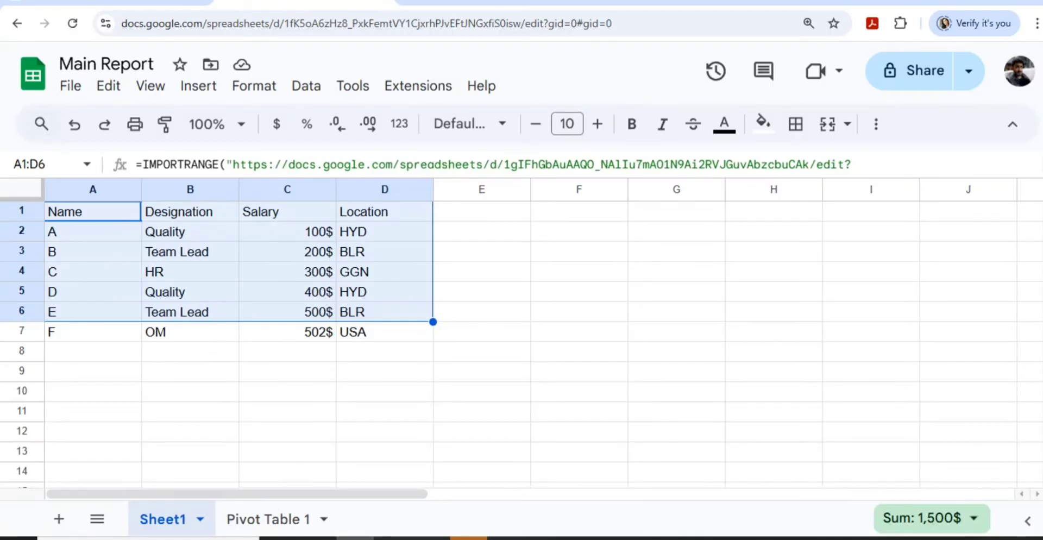
- Extend Pivot Table 1's source range to Sheet1!A1:D1000 and check Sheet1 and the pivot
left_click(269, 519)
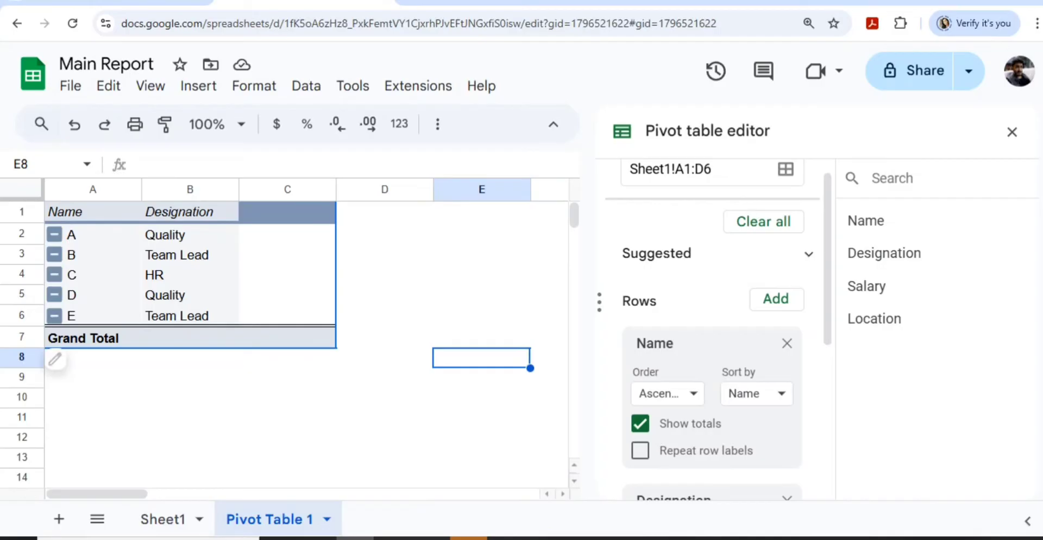
left_click(97, 315)
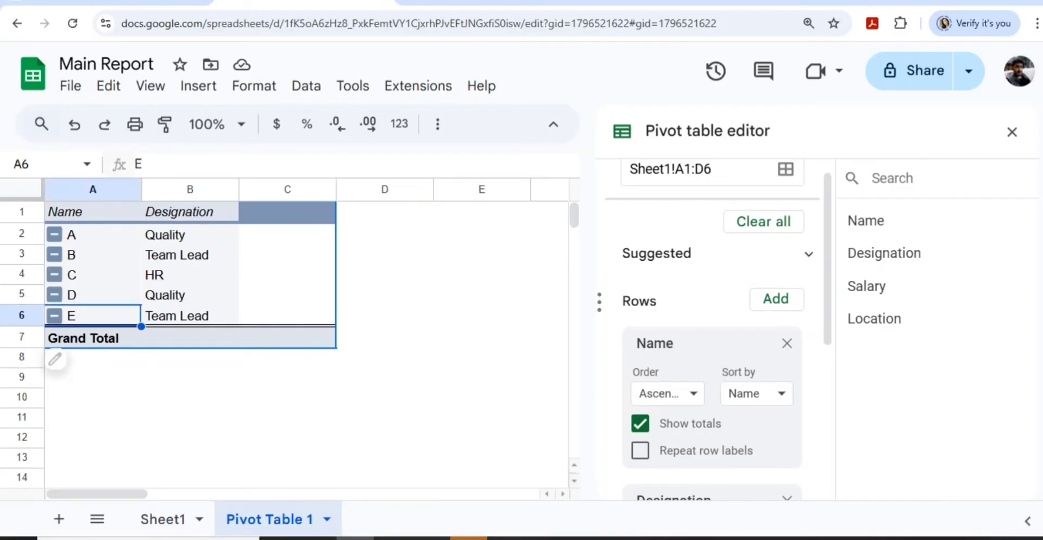
left_click(713, 168)
key("BackSpace")
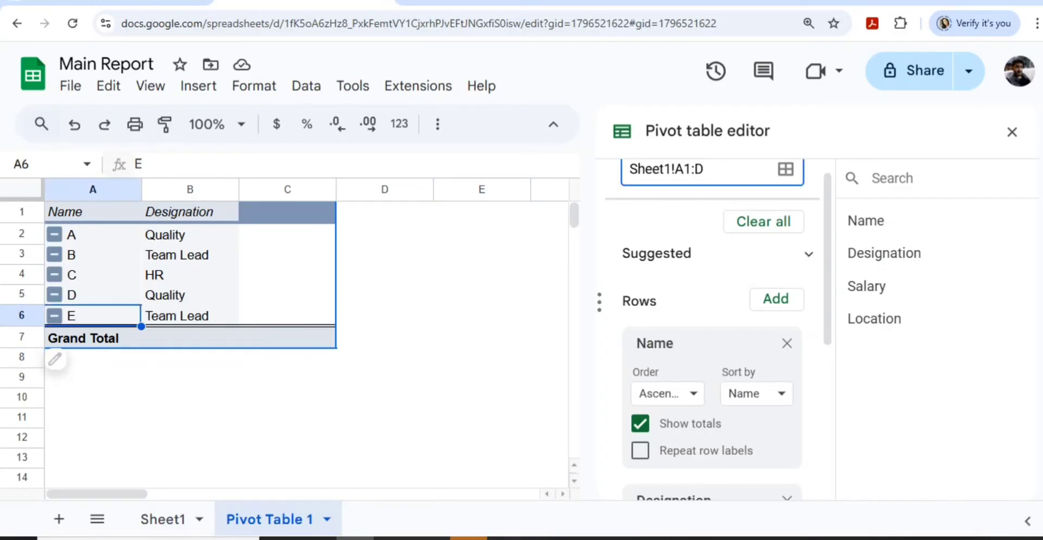
type("1000")
key("Return")
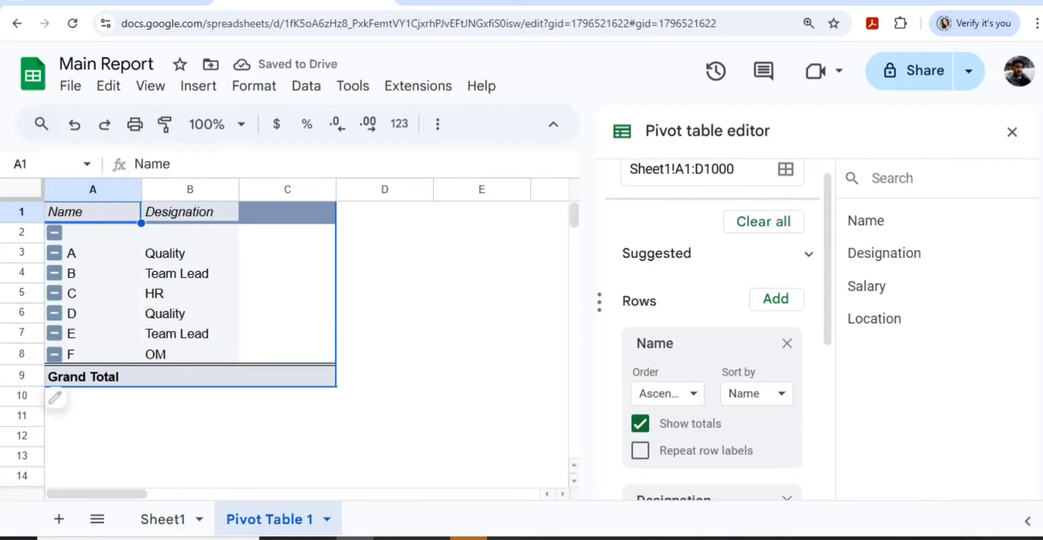
left_click(163, 520)
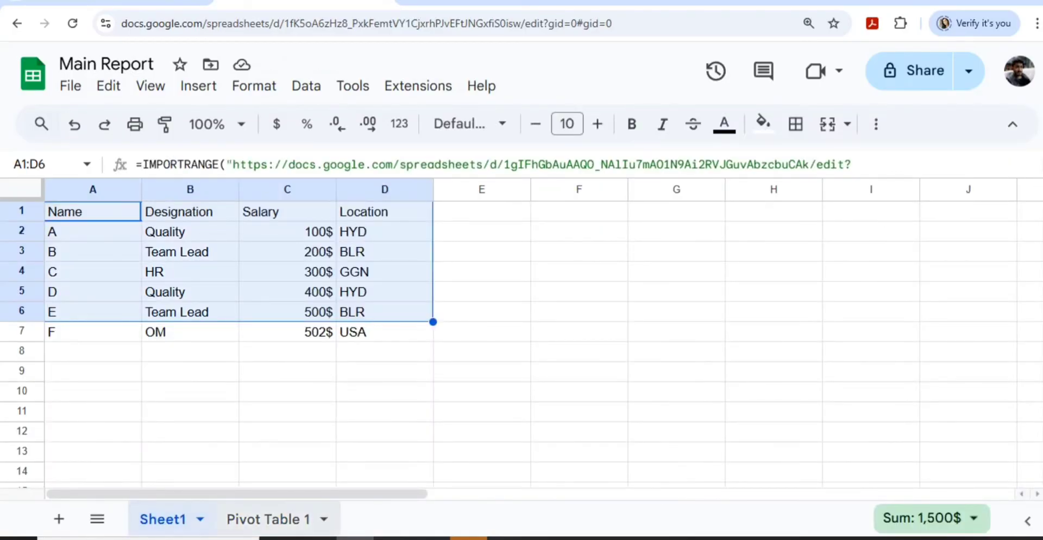
left_click(269, 519)
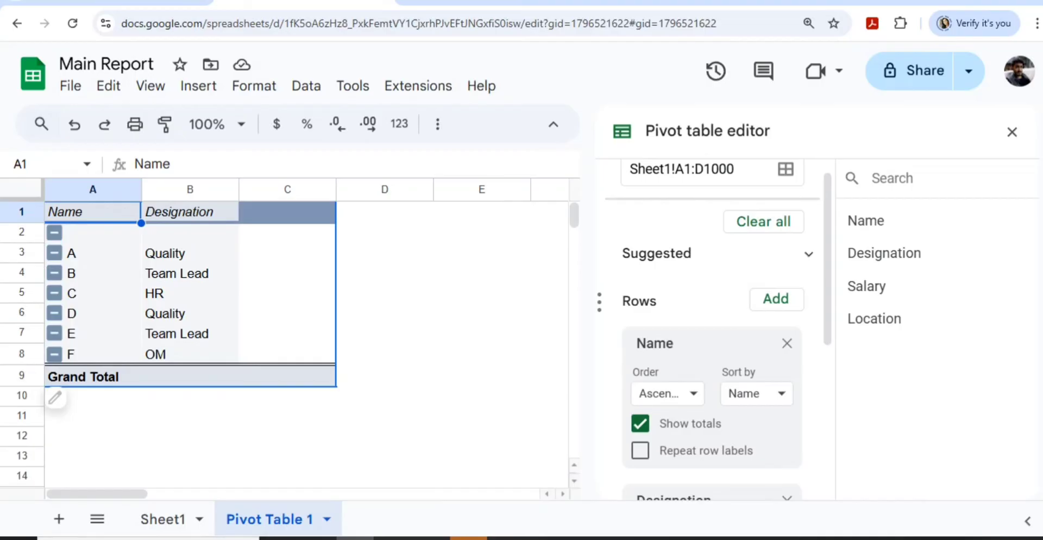
left_click(733, 169)
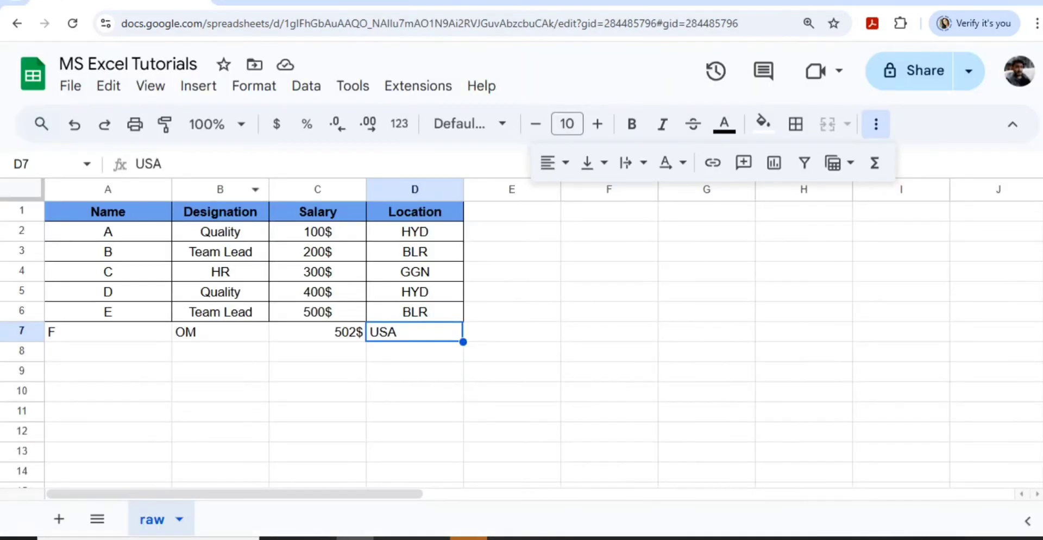
- Change employee A's name in A2 to BPO, then return to Main Report's pivot
left_click(220, 251)
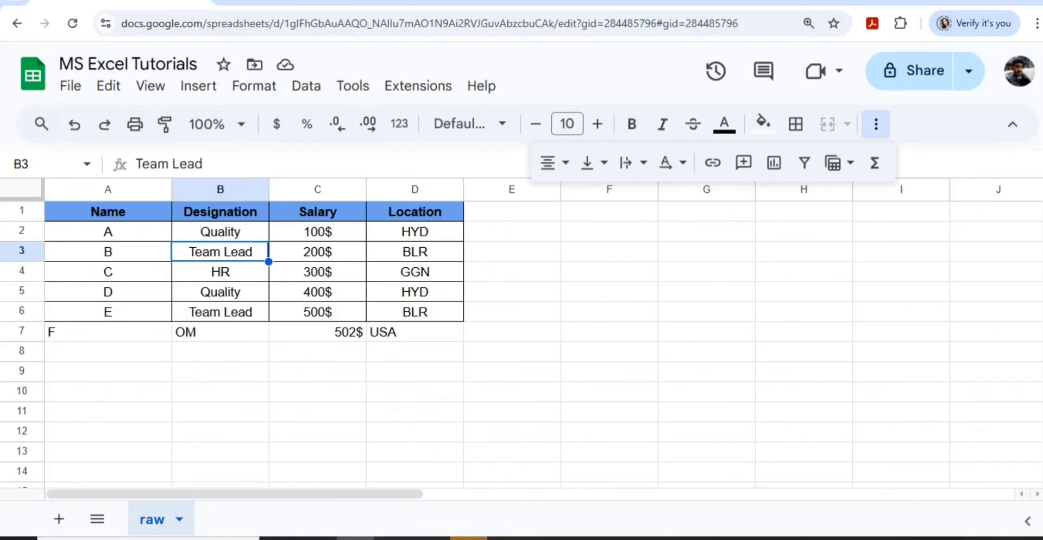
left_click(220, 231)
left_click(107, 231)
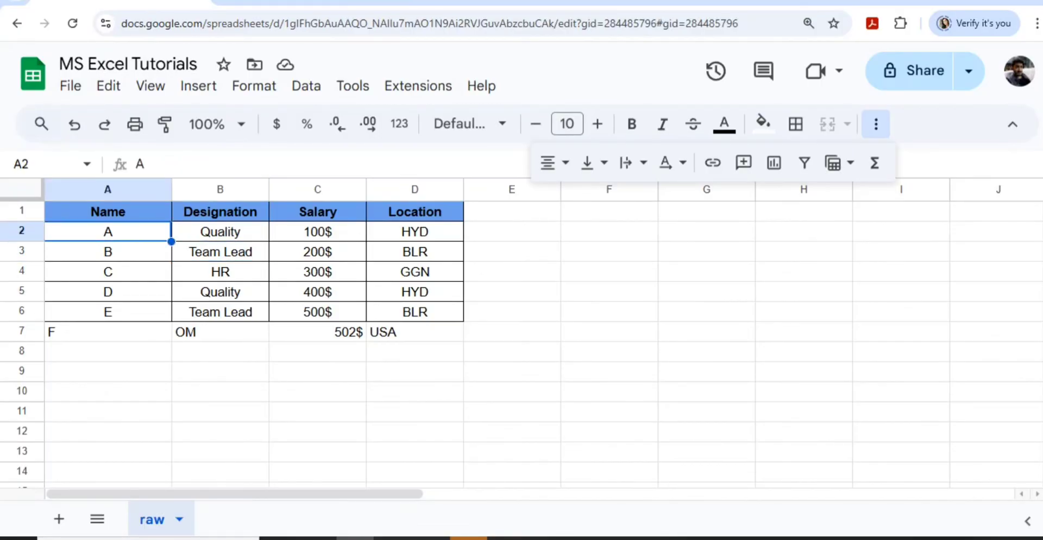
type("BPO")
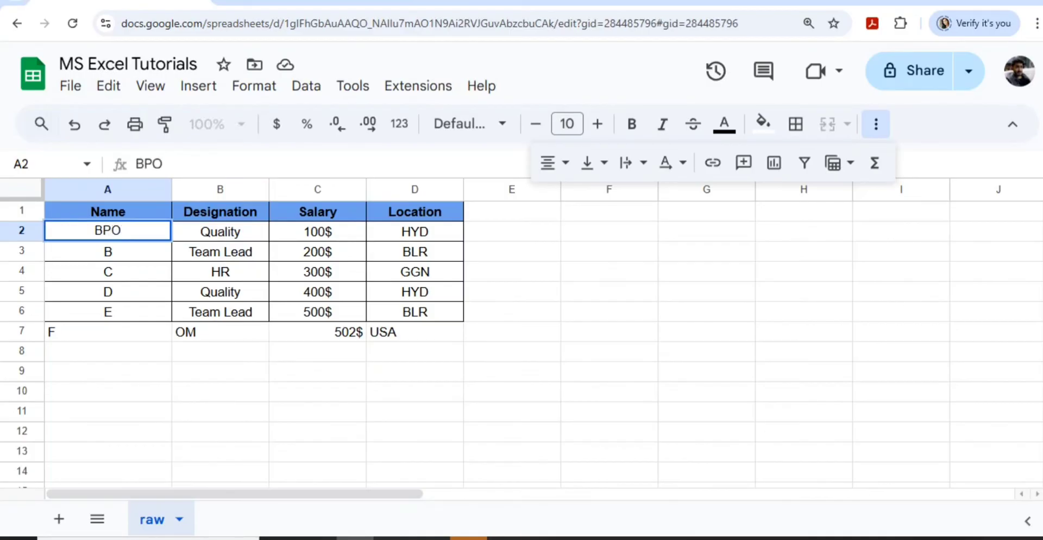
key("Return")
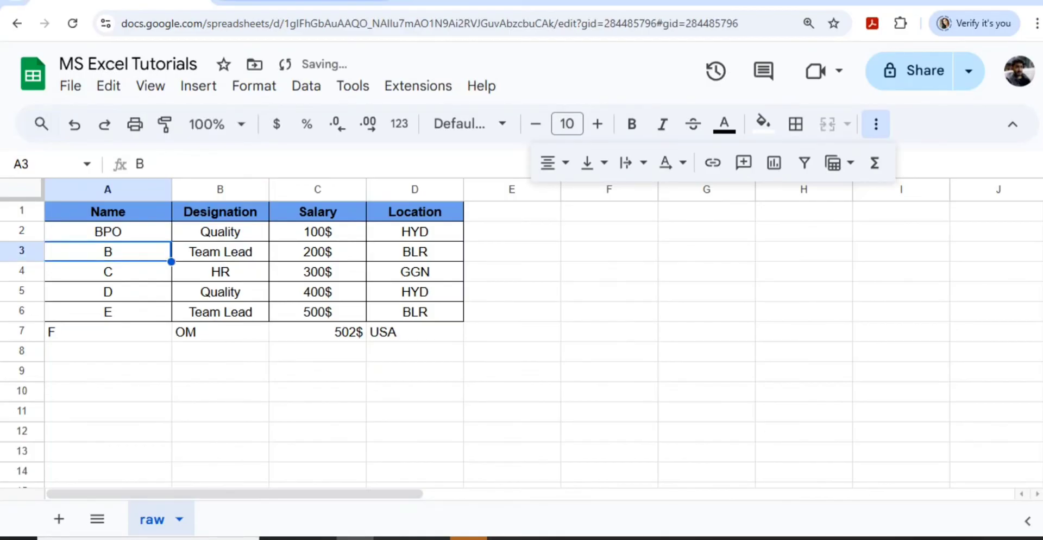
key("ctrl+Tab")
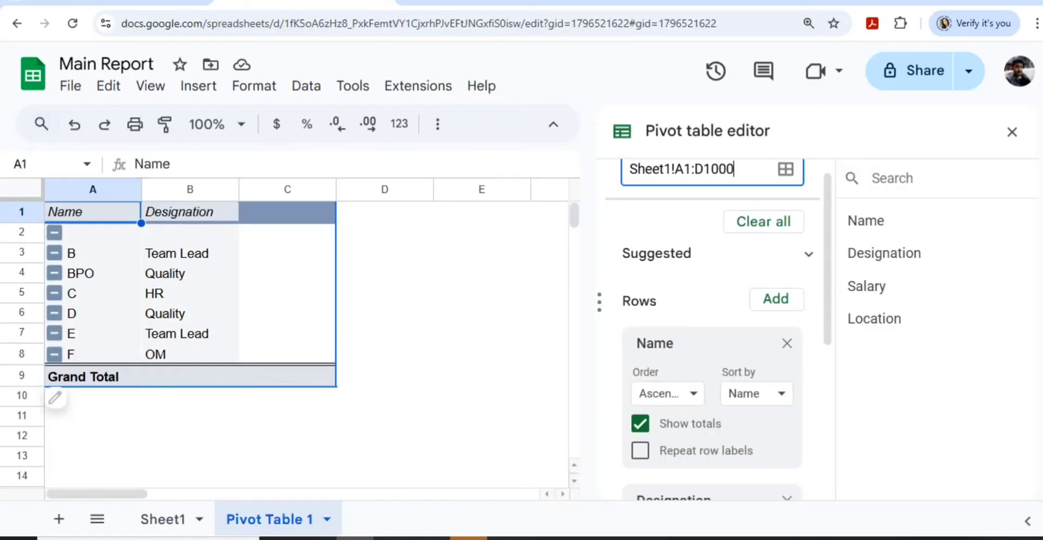
left_click(92, 273)
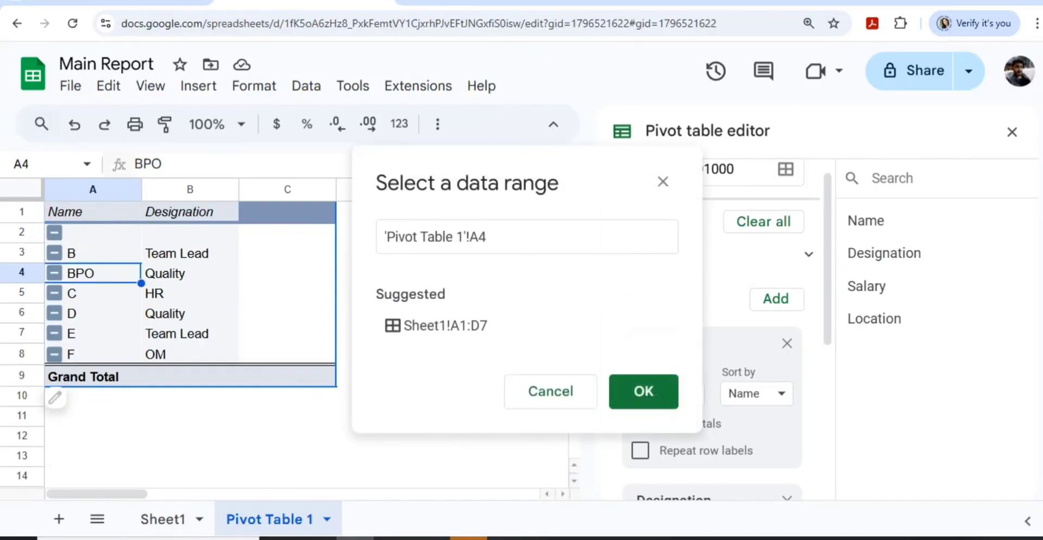
left_click_drag(92, 273, 189, 273)
left_click(550, 391)
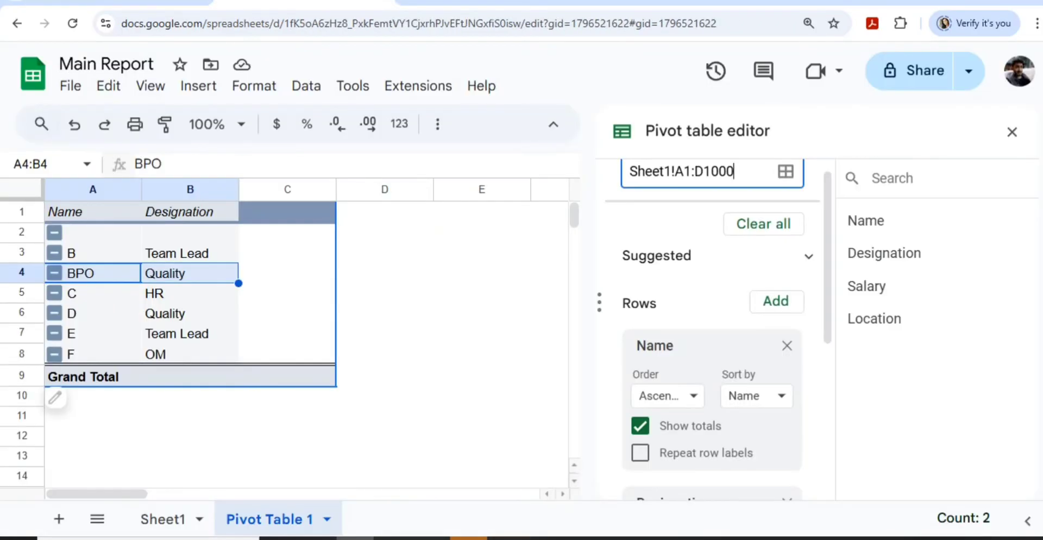
left_click(163, 519)
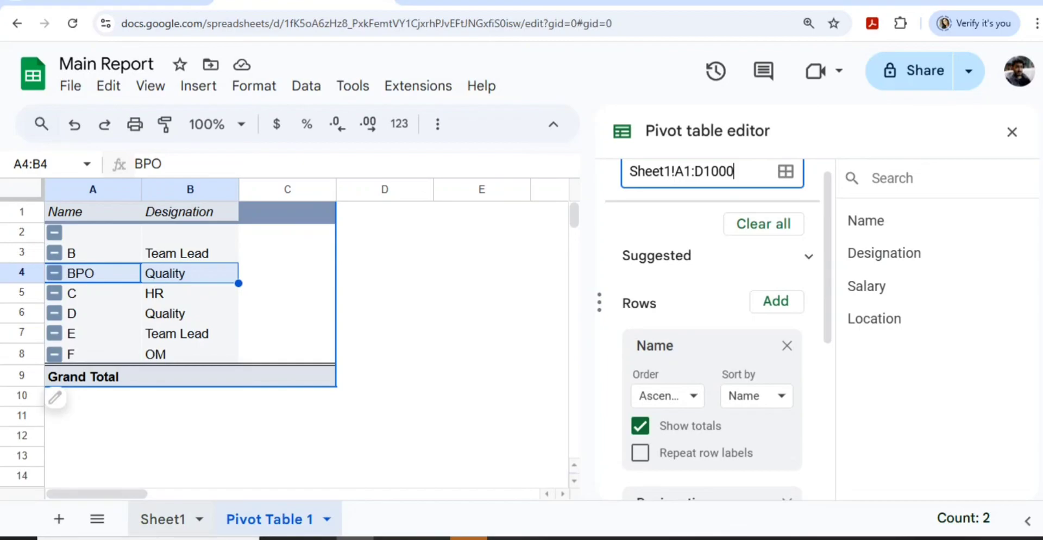